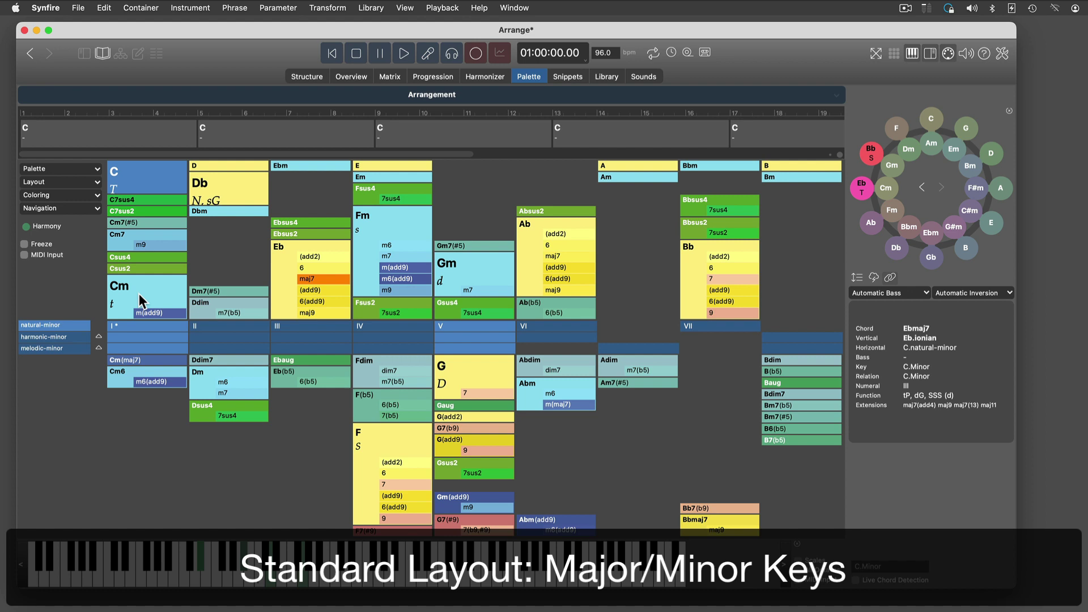
Audition the C minor palette chords Cm, Ebmaj7, Abmaj7, Bb7, Cm, F, D, Gm7, Abmaj7, Bb7 and C
left_click(138, 294)
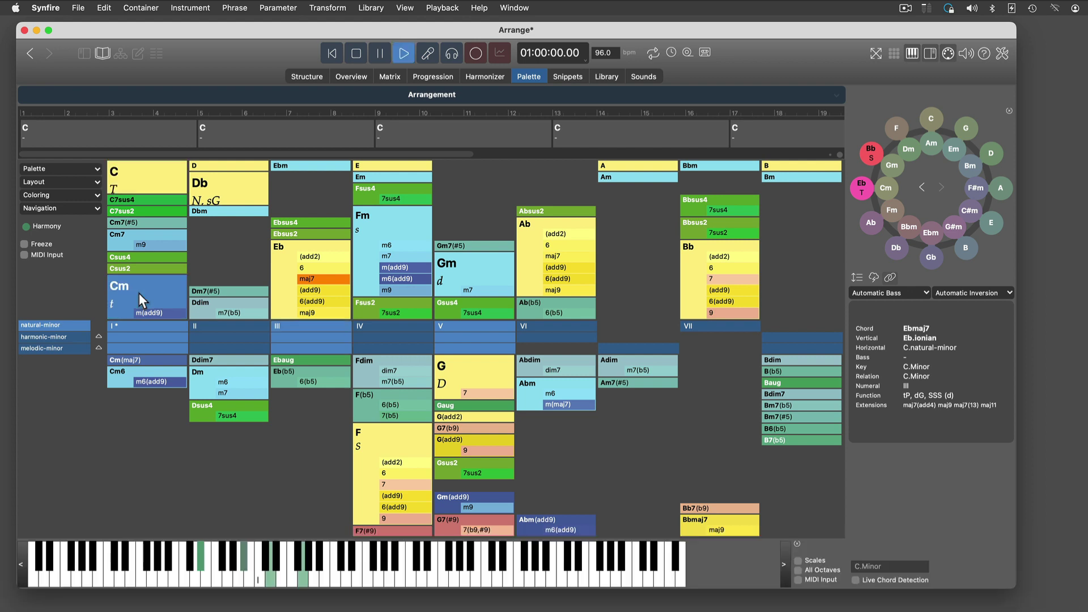
left_click(311, 279)
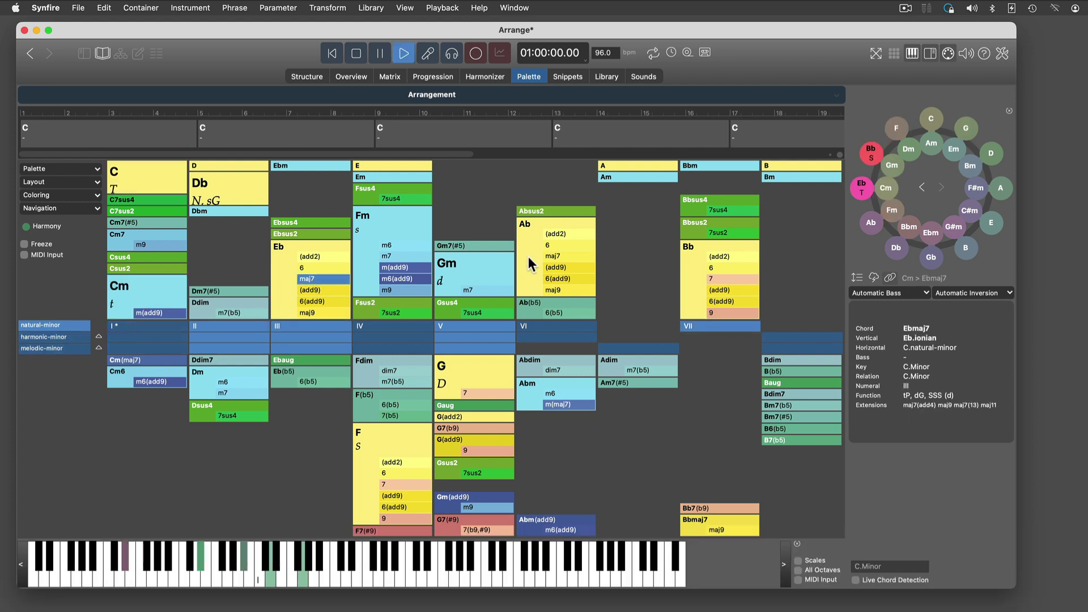
left_click(561, 256)
left_click(722, 278)
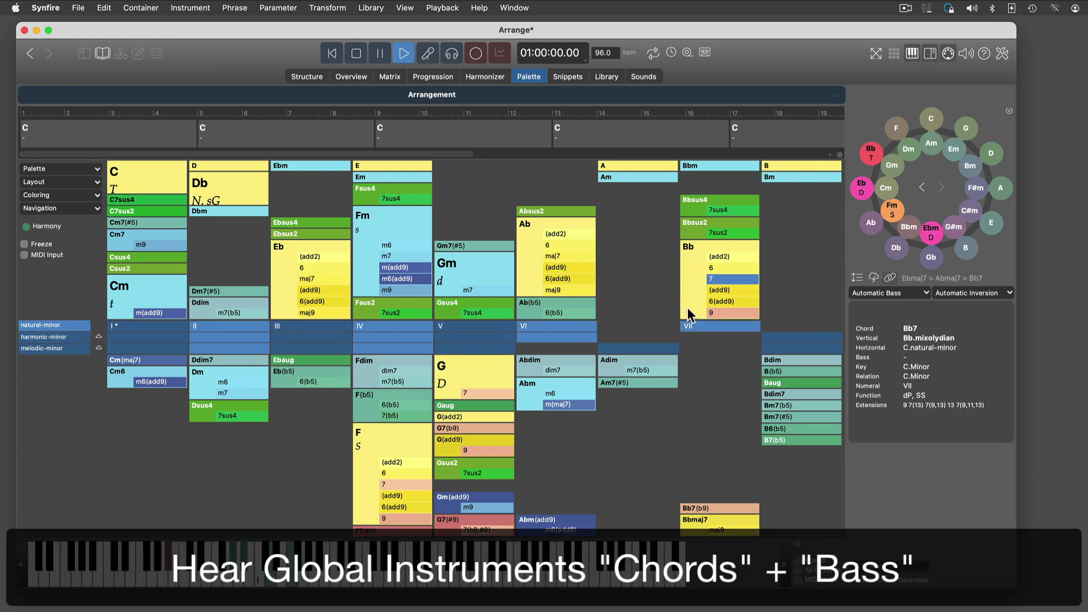
left_click(131, 290)
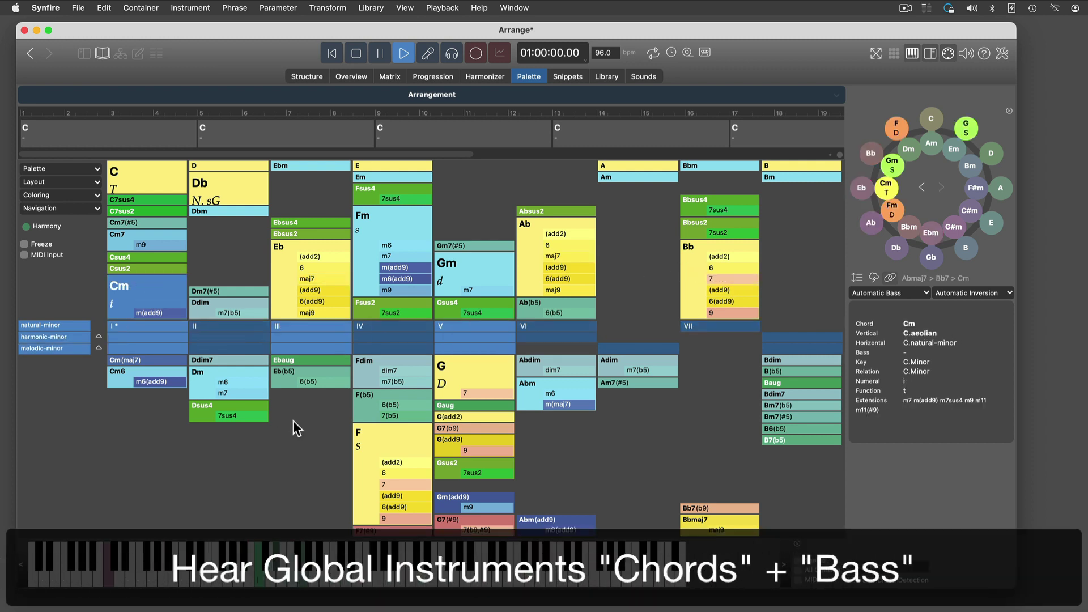
left_click(369, 434)
left_click(220, 165)
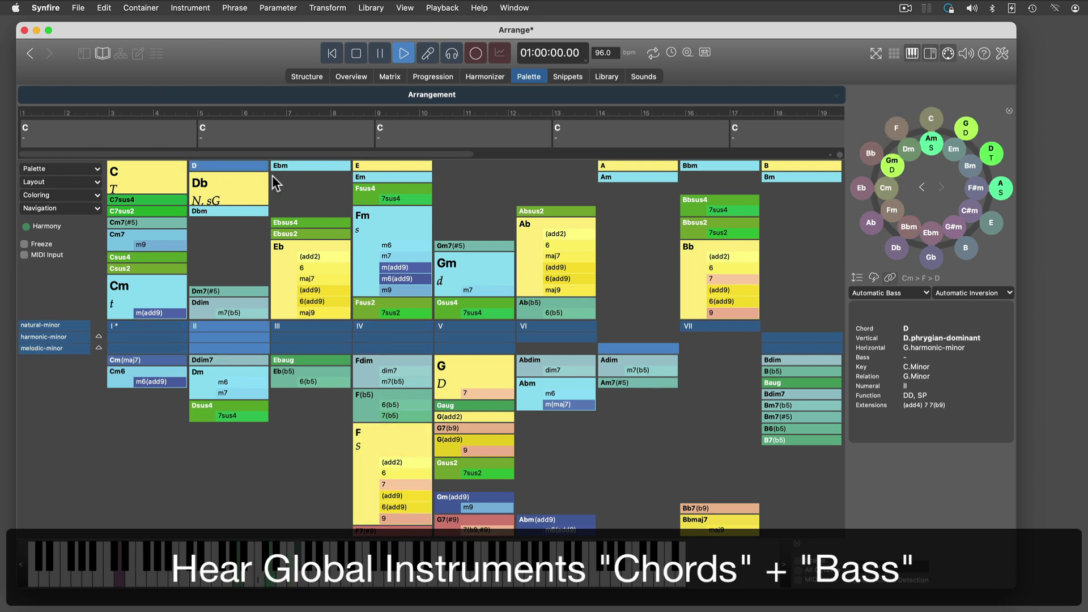
left_click(481, 291)
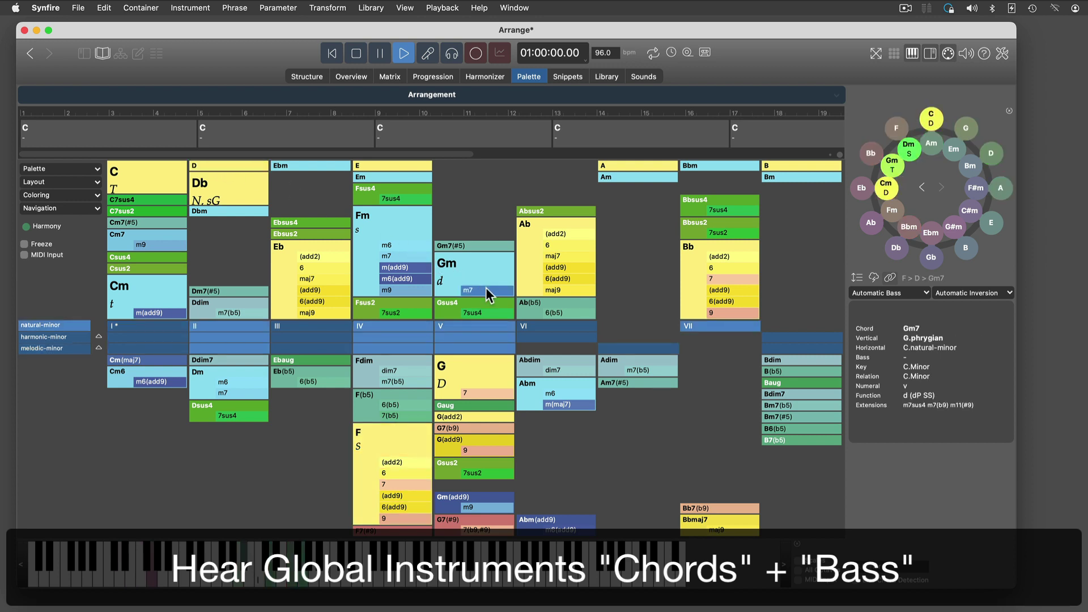
left_click(562, 256)
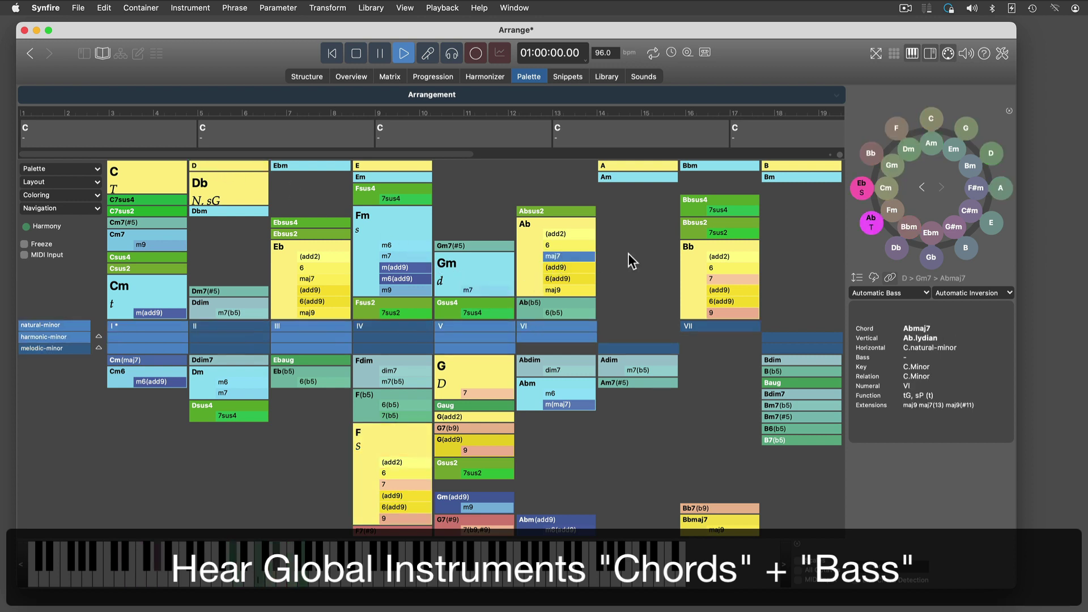
left_click(721, 279)
left_click(154, 179)
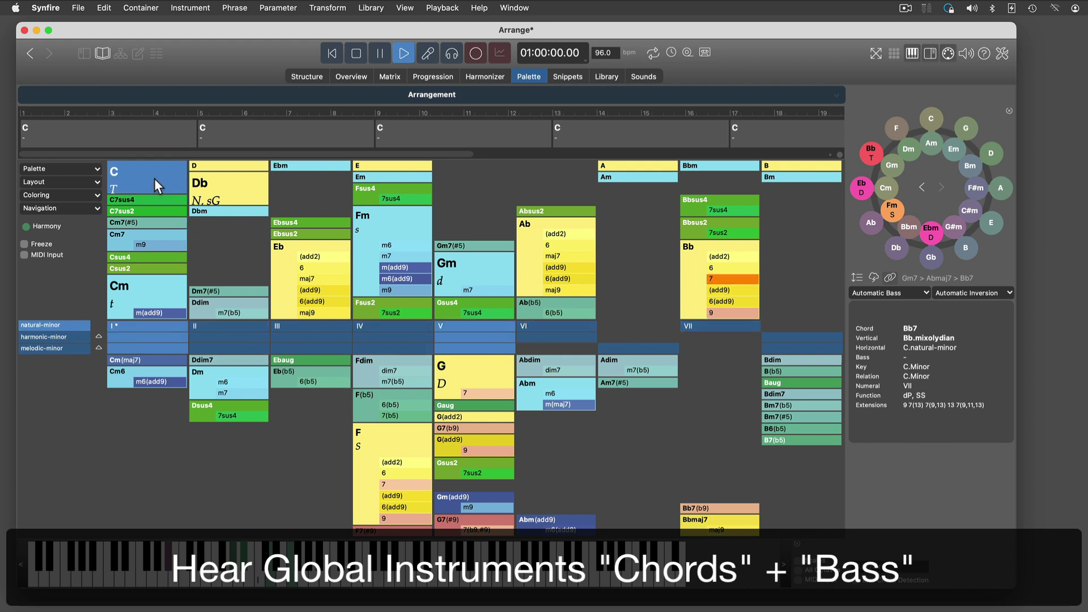
Stop playback, re-key the palette to A minor, and add Dm9 and Fmaj9 to the harmony
left_click(358, 51)
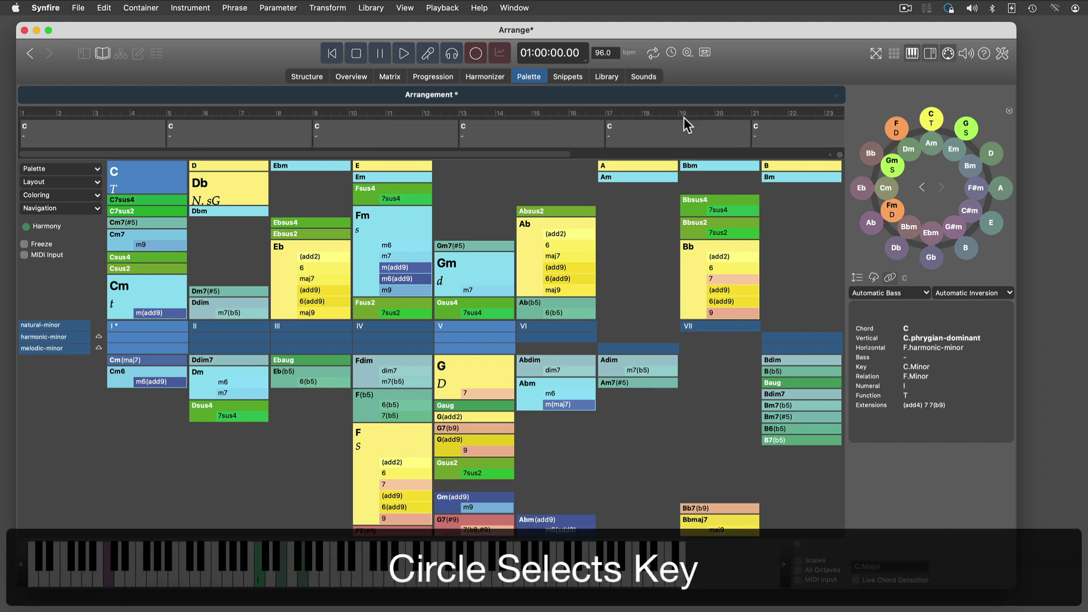
left_click(932, 146)
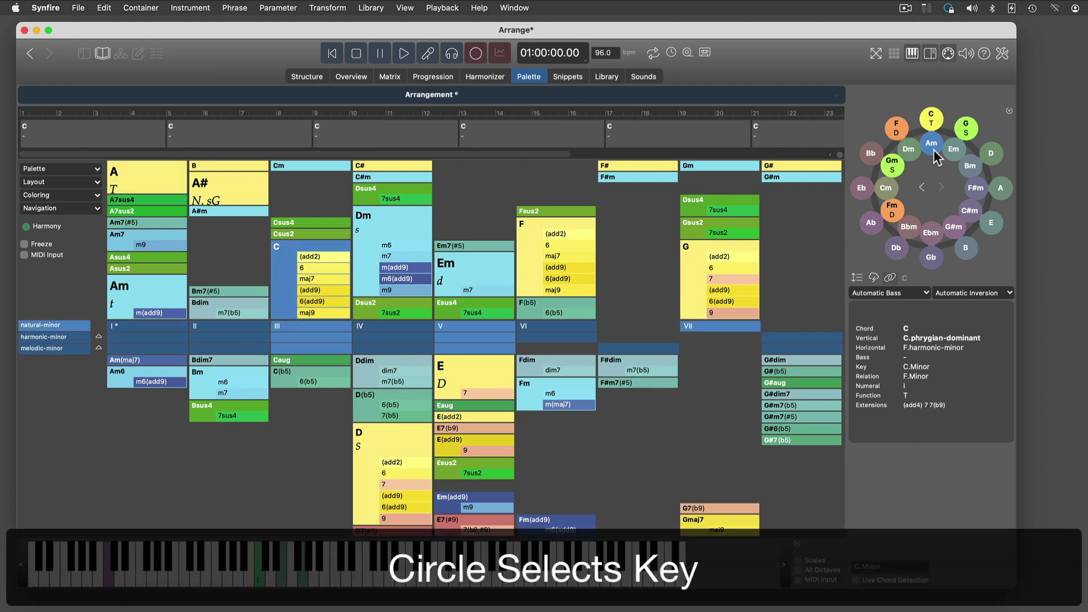
left_click(392, 290)
left_click_drag(393, 289, 25, 134)
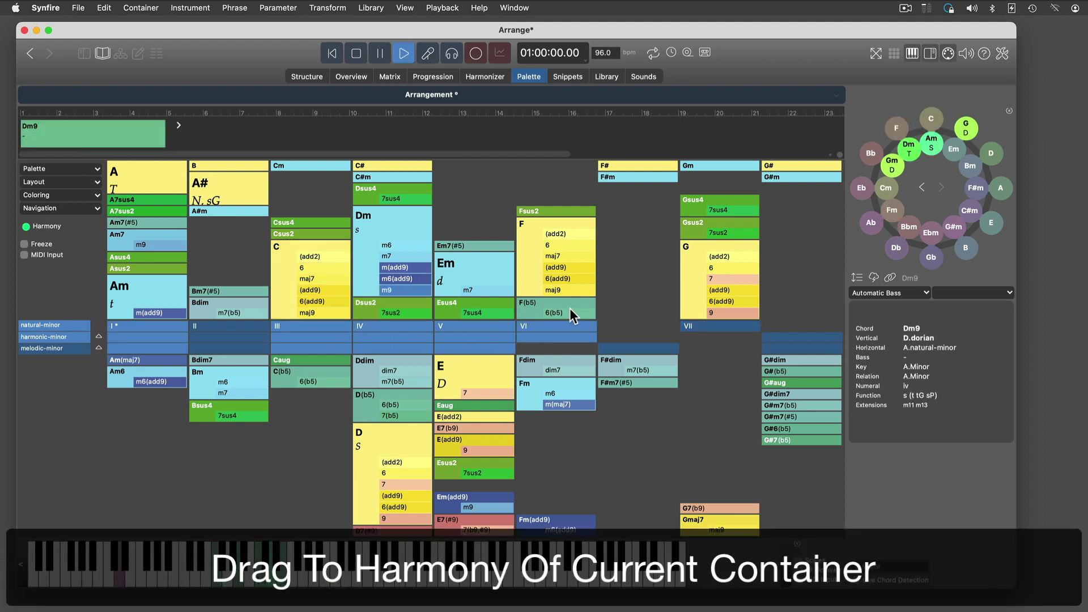
left_click_drag(569, 292, 60, 136)
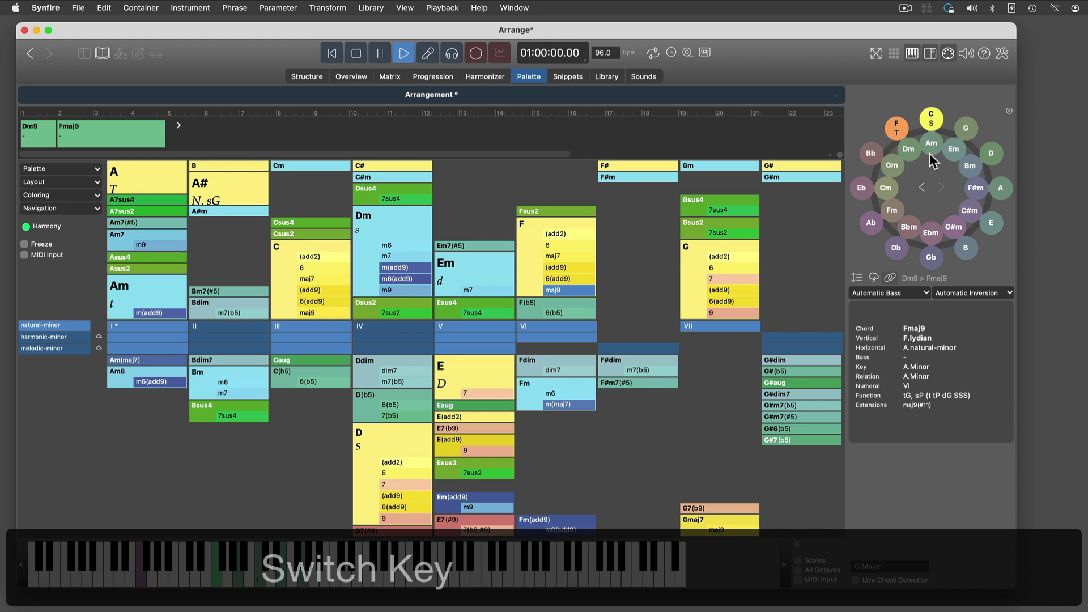
Add G6(add9) and Am(add9) from C major, then E(add9) and F(add2) from A minor
left_click(931, 120)
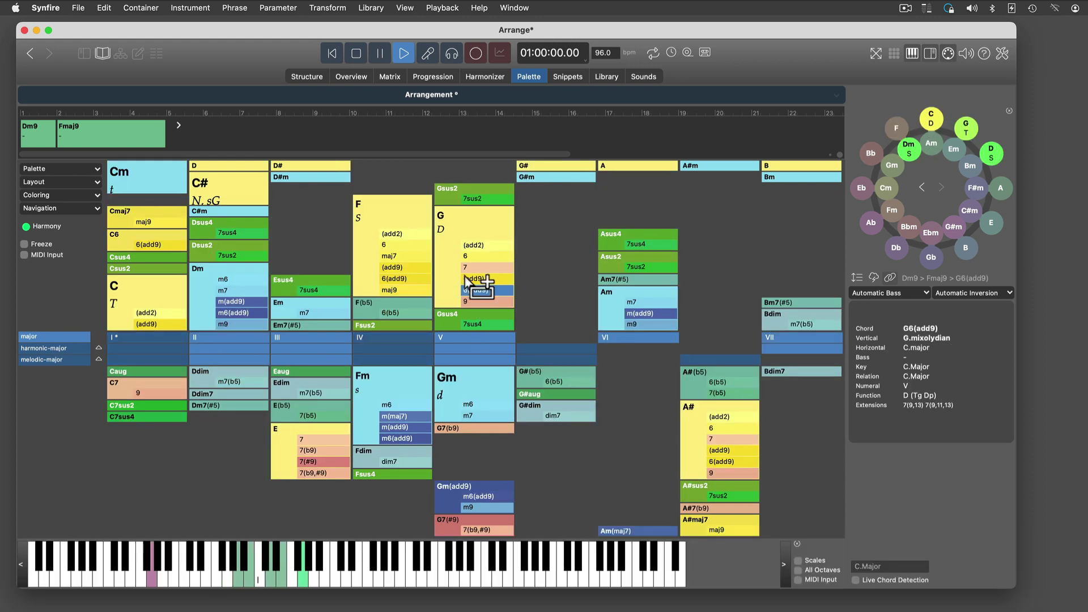
left_click_drag(484, 289, 105, 128)
left_click_drag(647, 314, 133, 126)
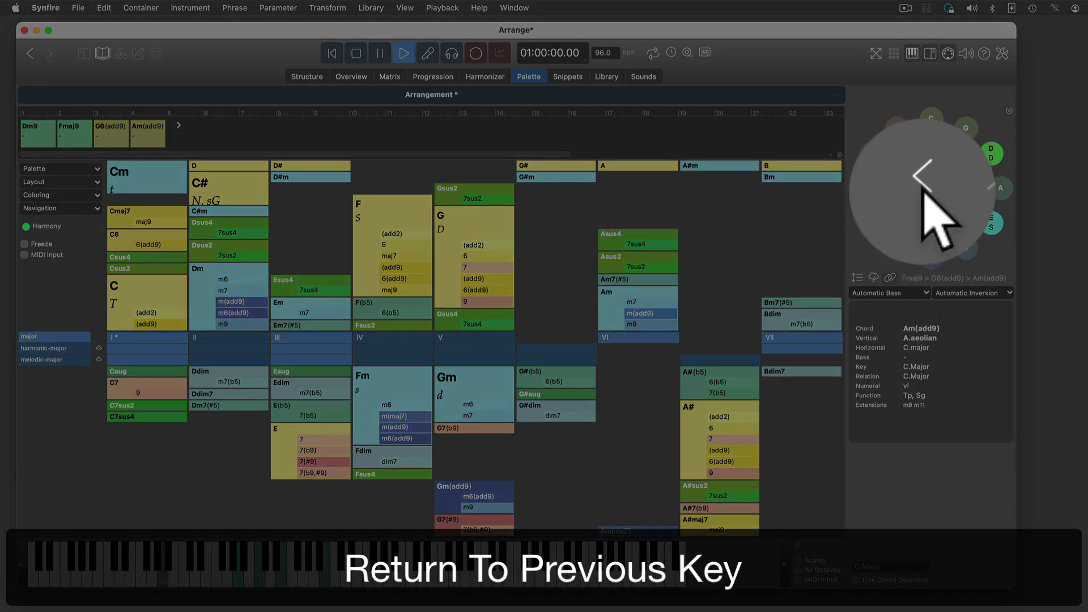
left_click(921, 189)
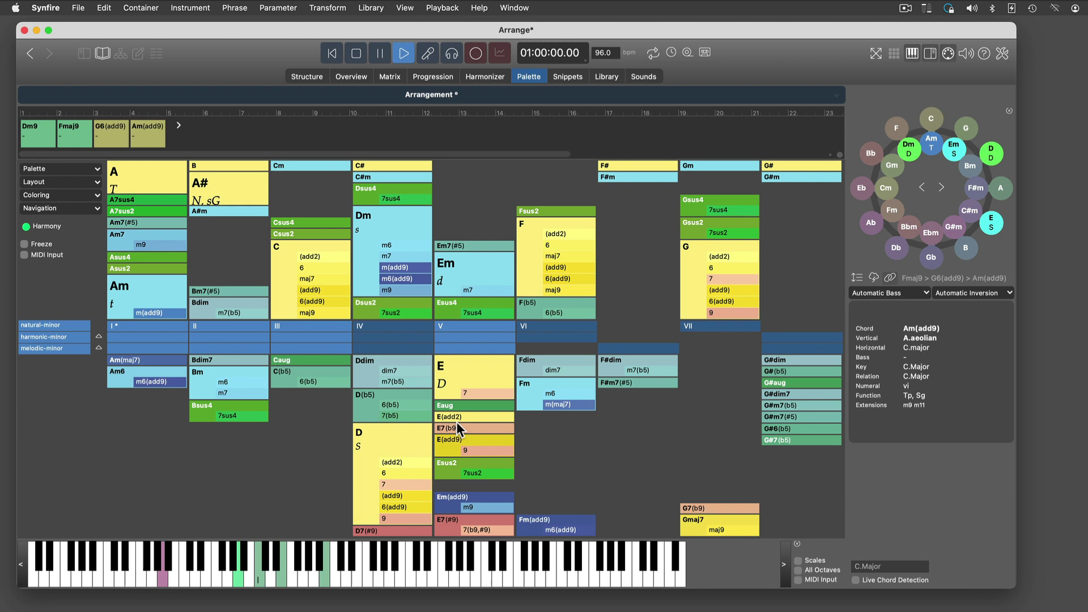
left_click(450, 443)
left_click_drag(450, 443, 166, 139)
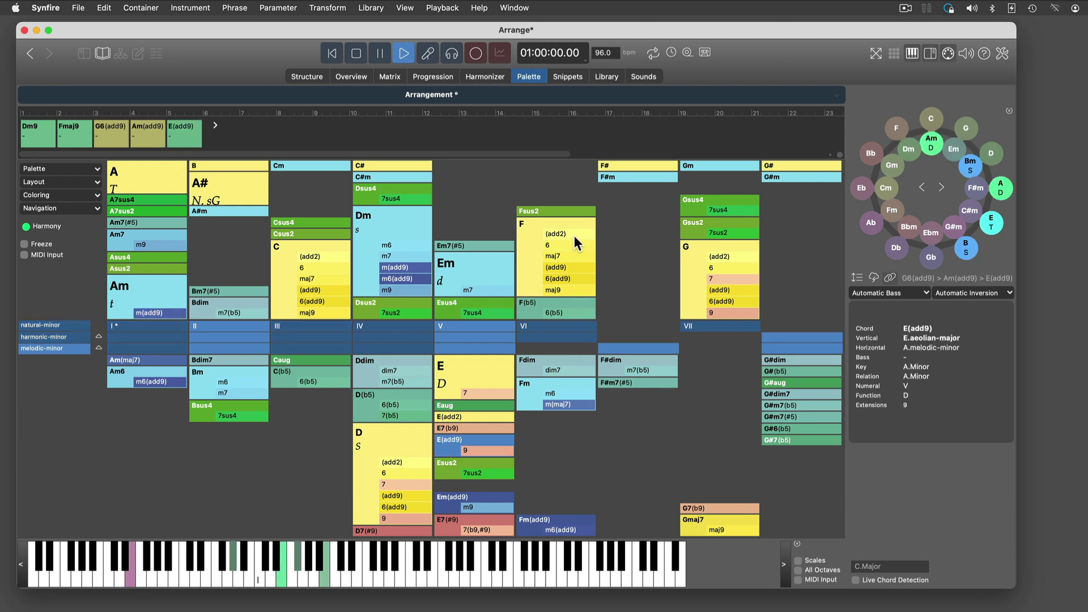
mouse_move(573, 236)
left_mouse_down()
mouse_move(269, 127)
mouse_move(209, 126)
left_mouse_up()
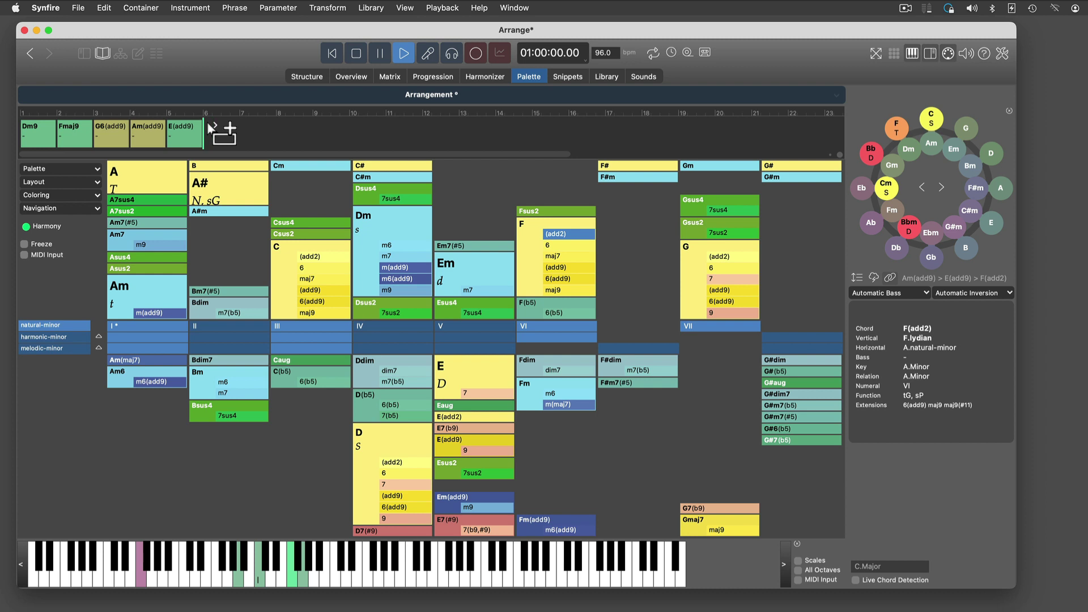
Play the Dm9 to F(add2) progression from the start, then stop it
left_click(359, 54)
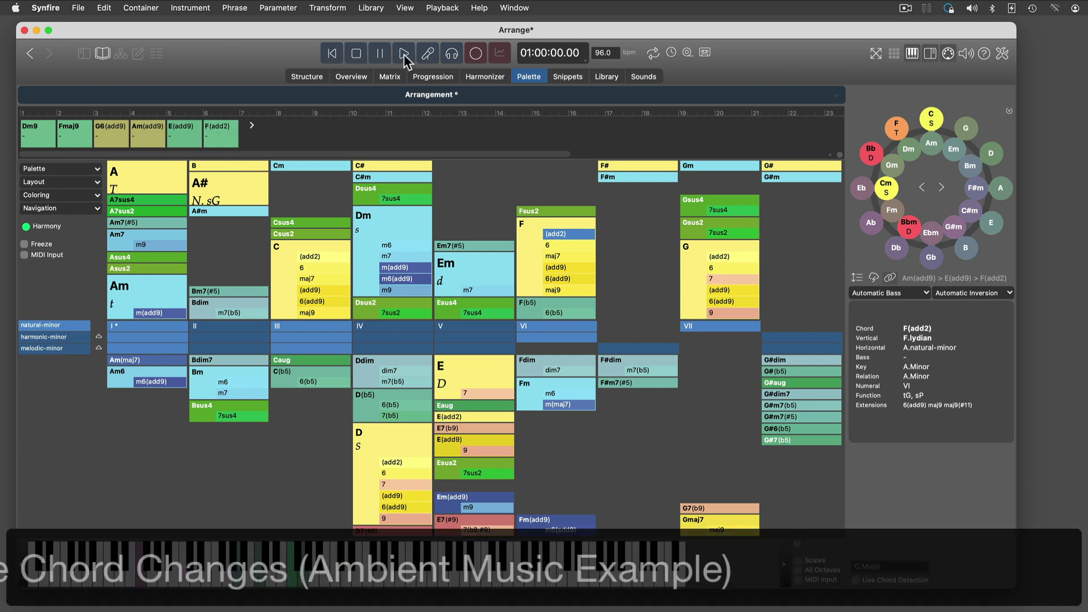
left_click(404, 55)
left_click(403, 53)
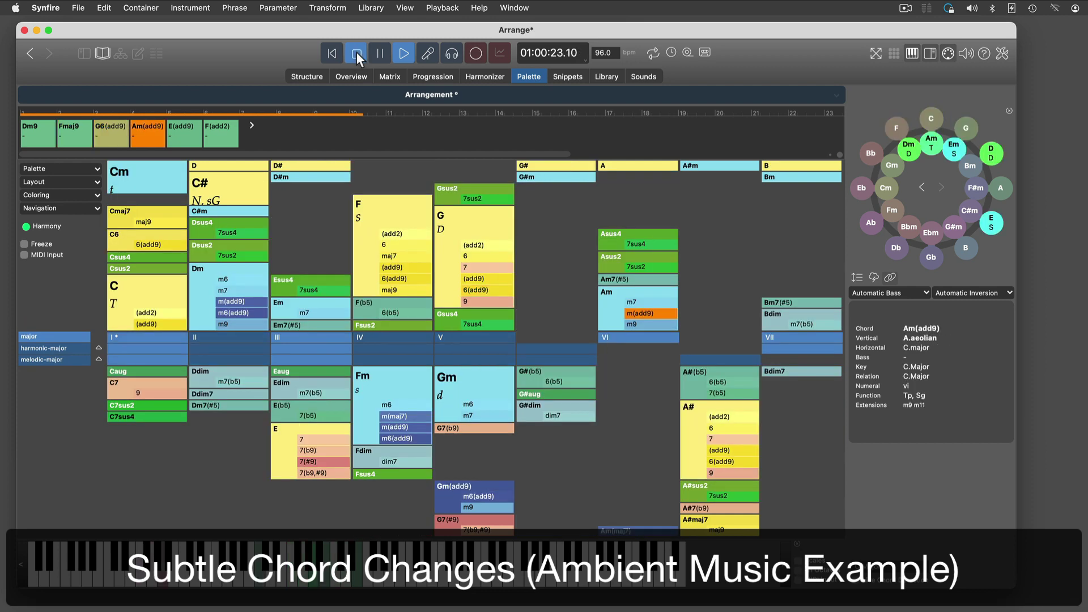
left_click(357, 57)
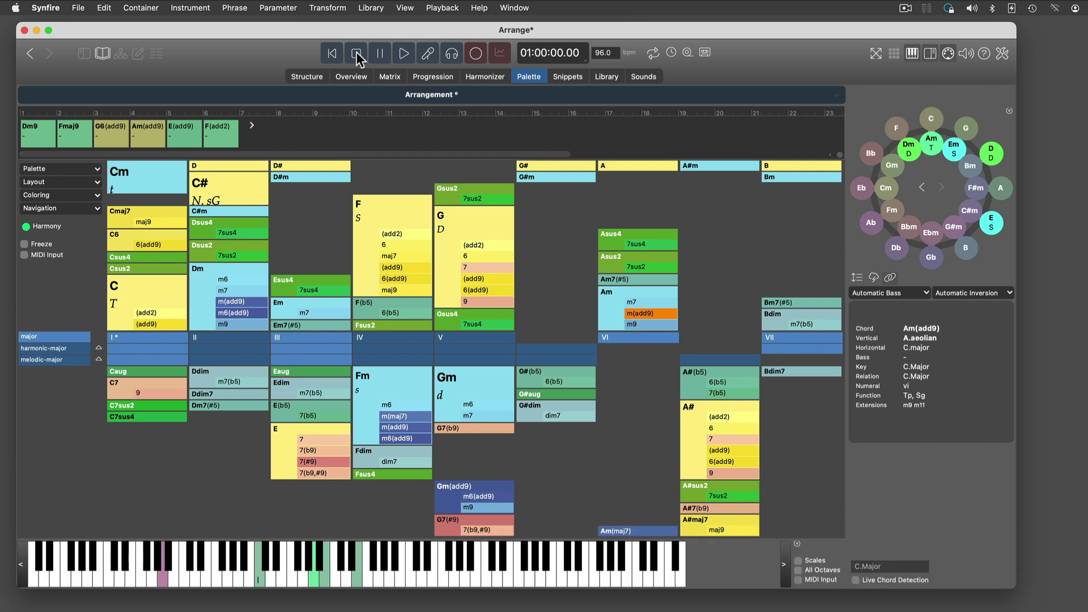
Set Trance Pattern 1 as the current playback sketch and re-key the palette to A minor
left_click(442, 8)
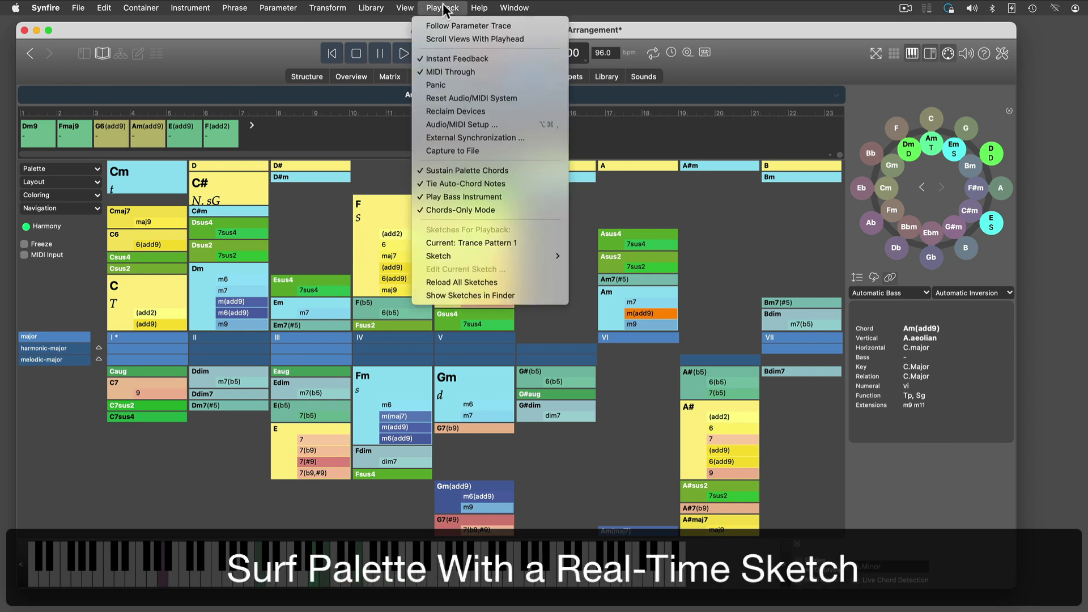
left_click(422, 245)
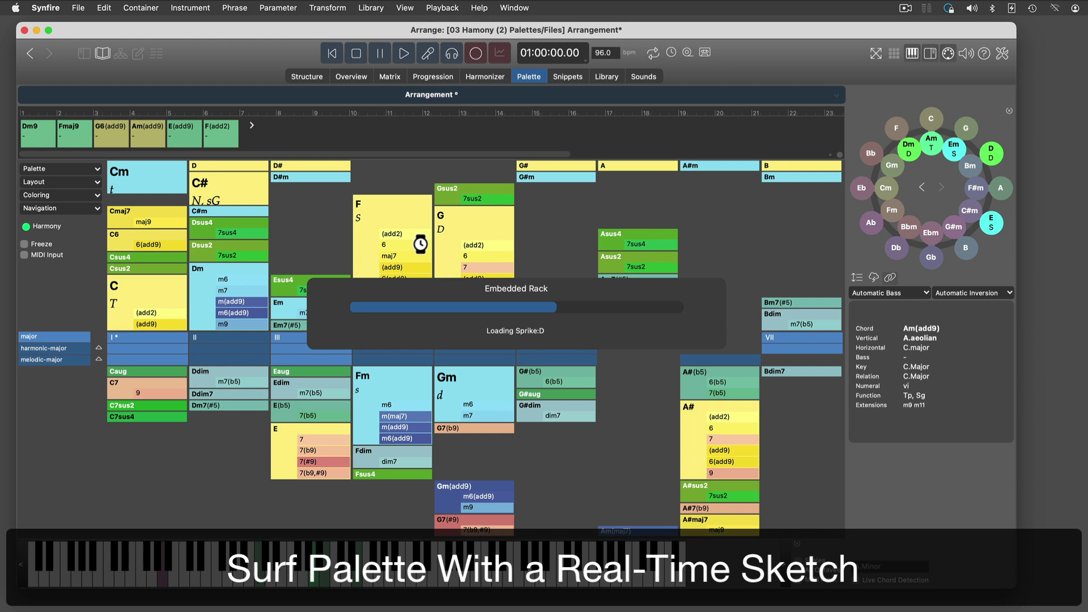
left_click(932, 148)
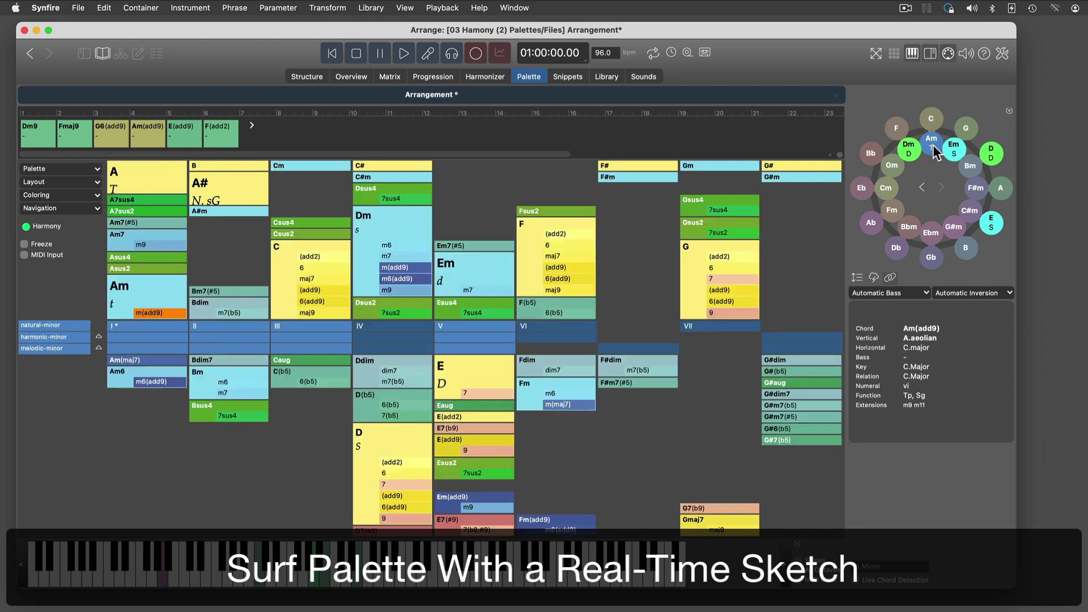
Play Am, Cmaj7, Dm7, Fmaj7 and Am through the sketch, then stop playback
left_click(168, 294)
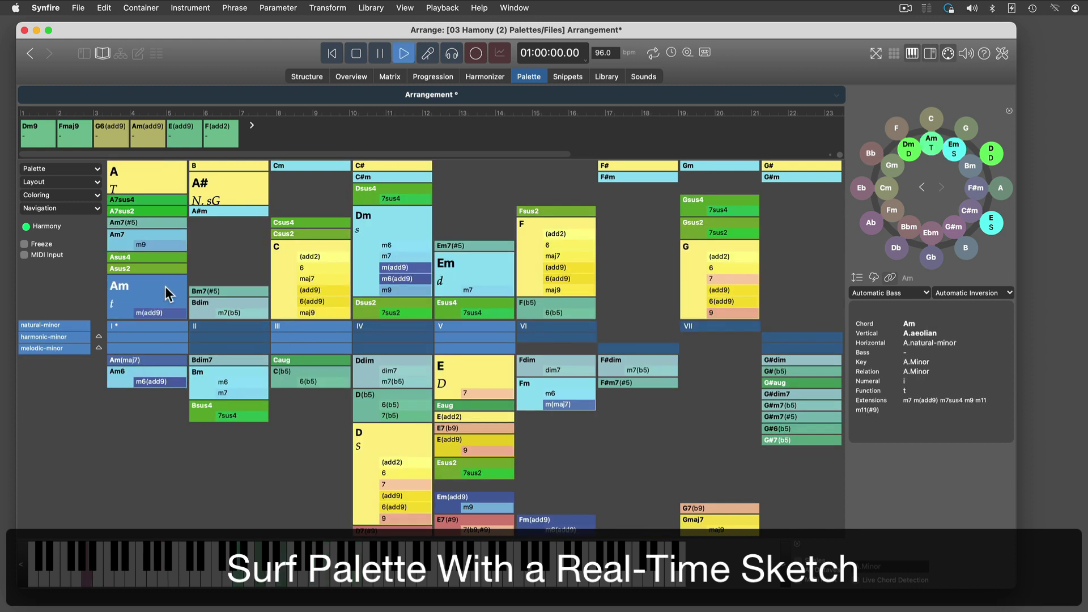
left_click(317, 278)
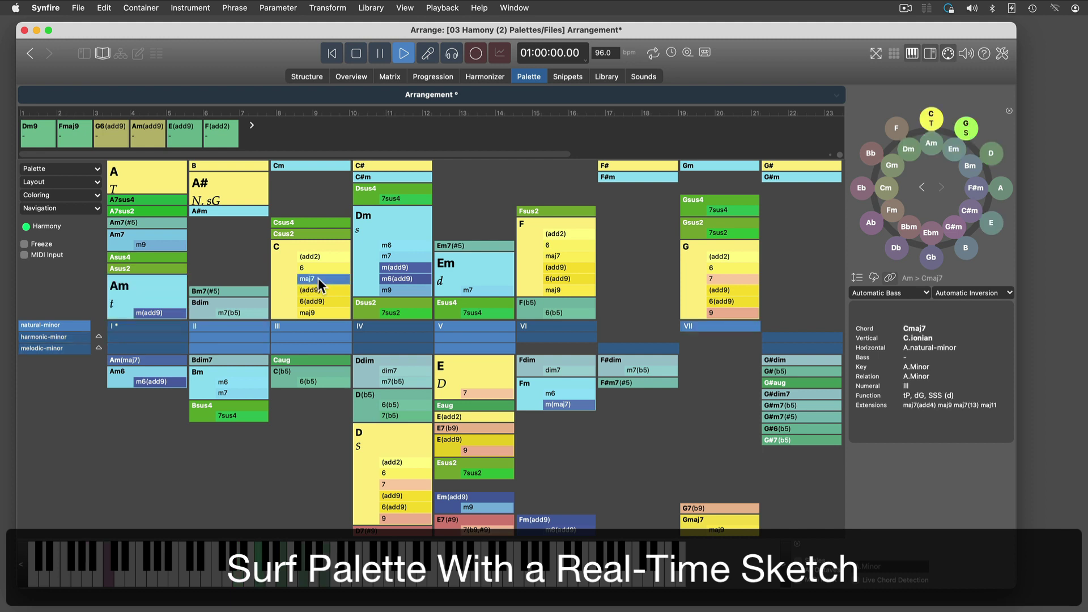
left_click(394, 255)
left_click(557, 257)
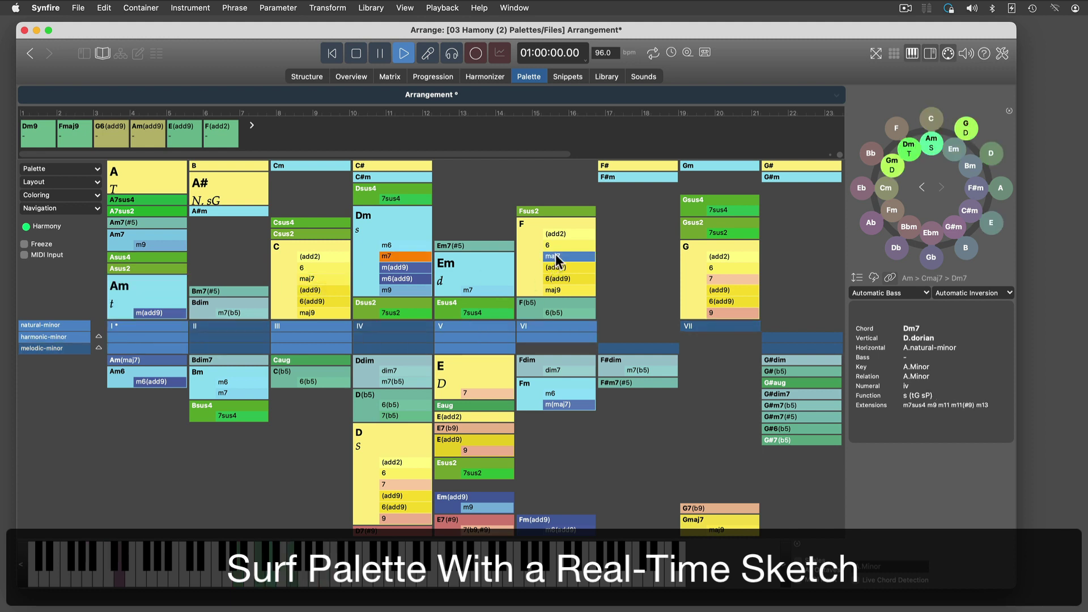
left_click(142, 288)
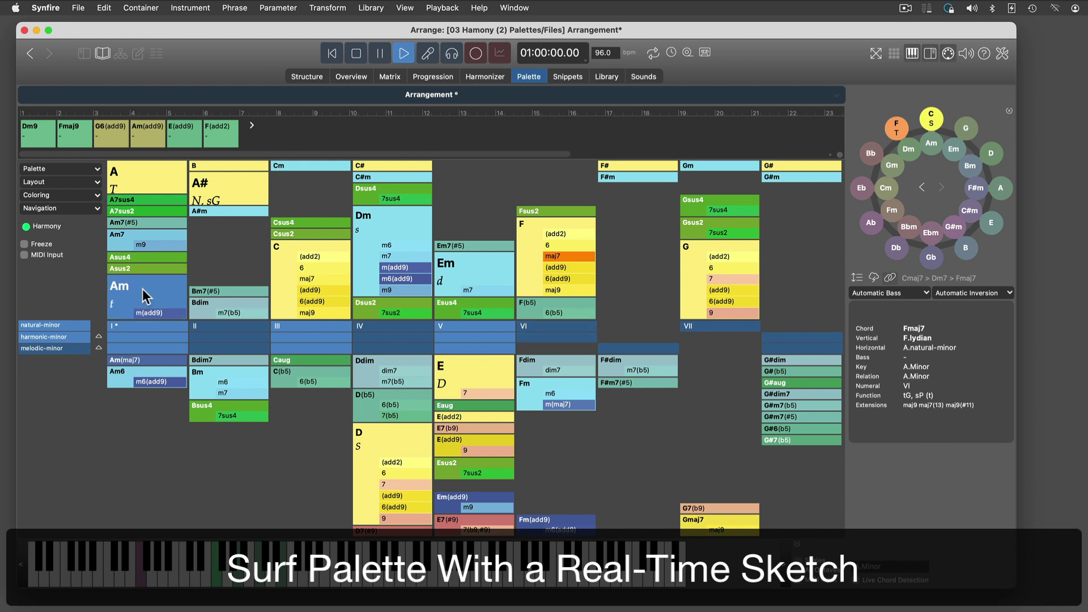
left_click(357, 53)
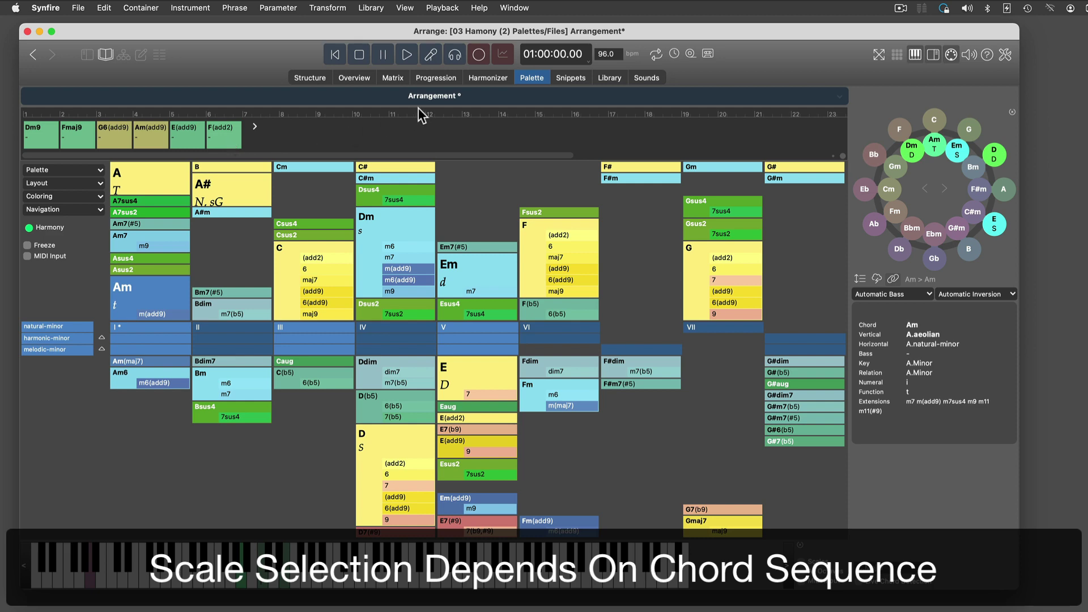
Set the progression's chords to the estimated A Minor key, then return to the chord Palette
left_click(436, 80)
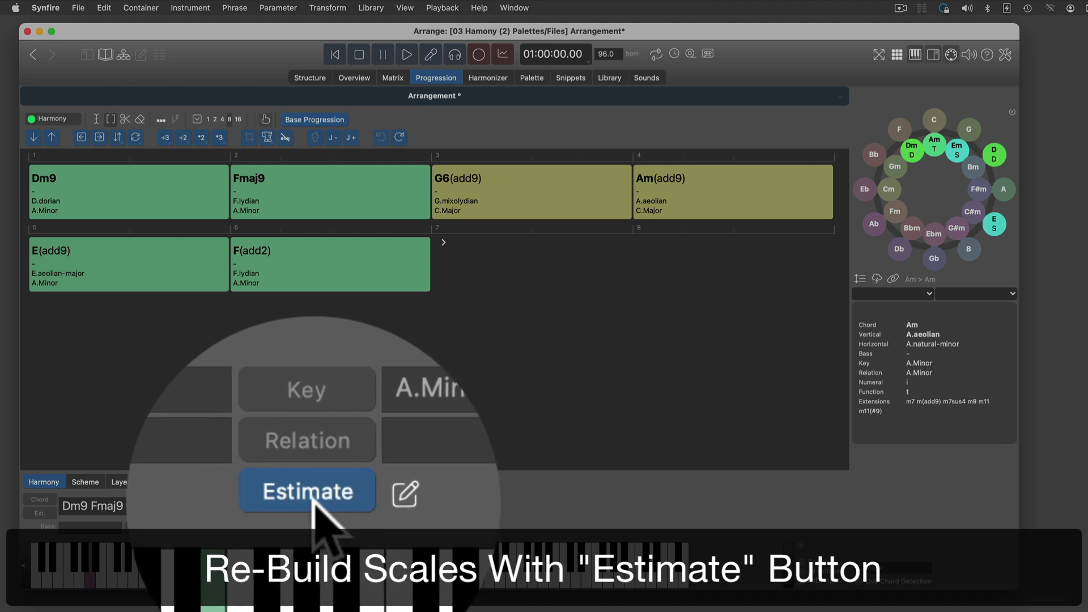
left_click(310, 526)
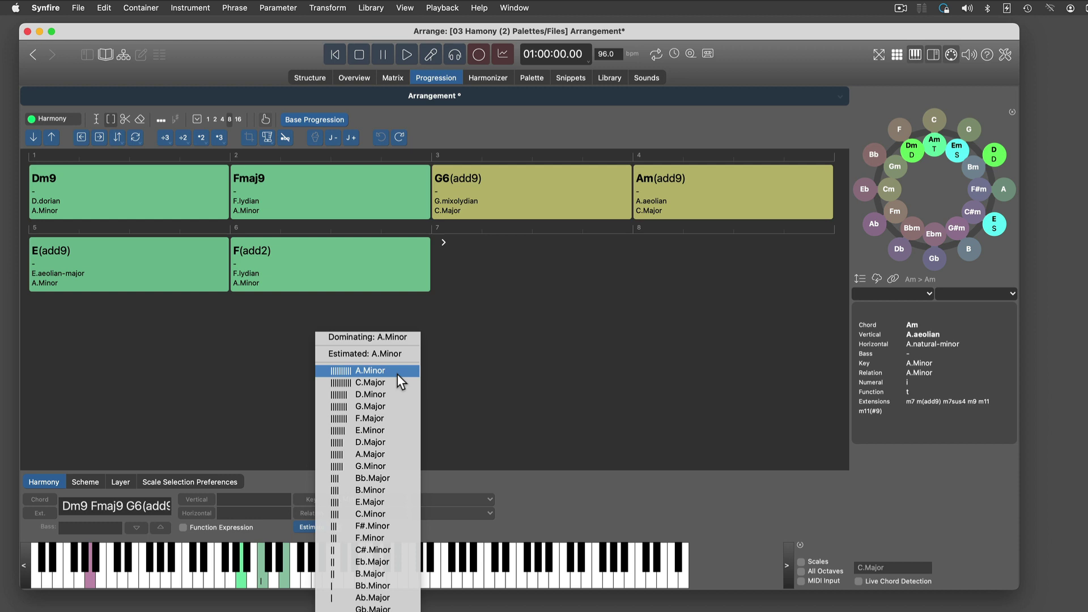
left_click(397, 373)
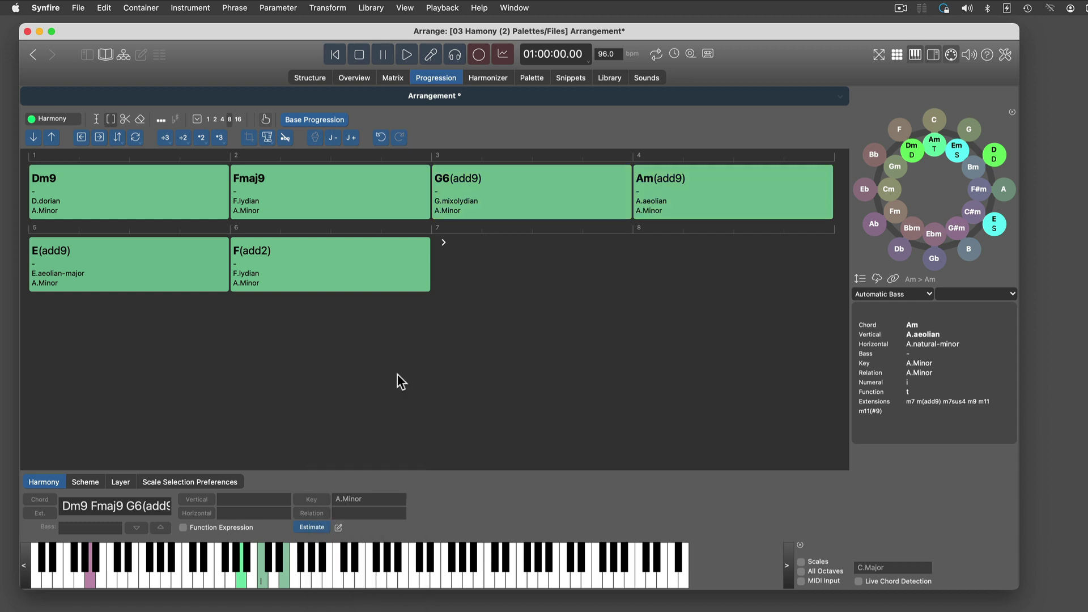
left_click(545, 82)
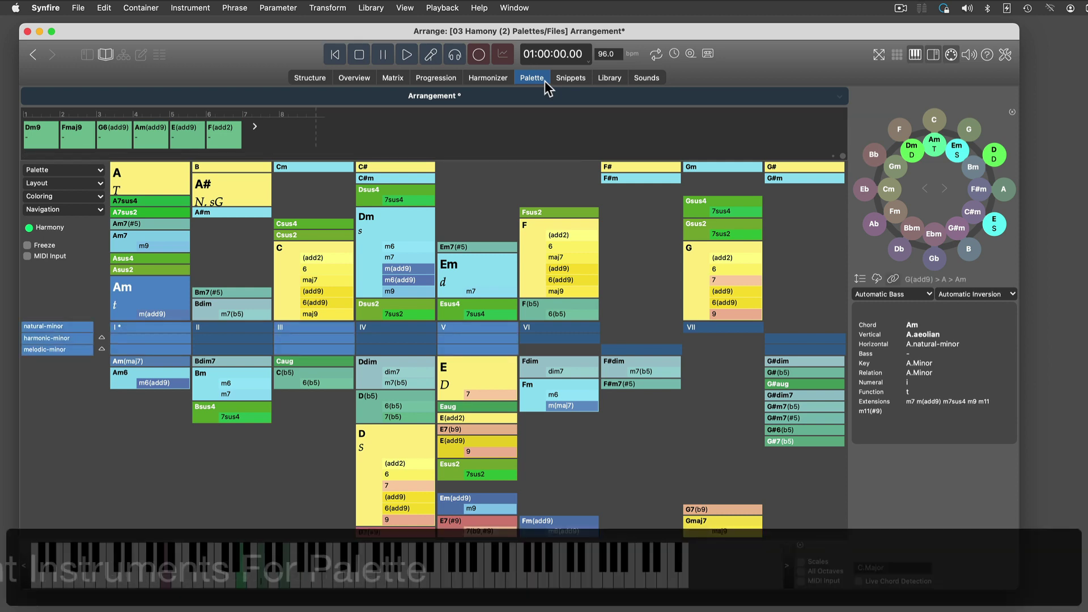
Use the 4TB KS Master track's instrument for live chords from the palette
left_click(321, 80)
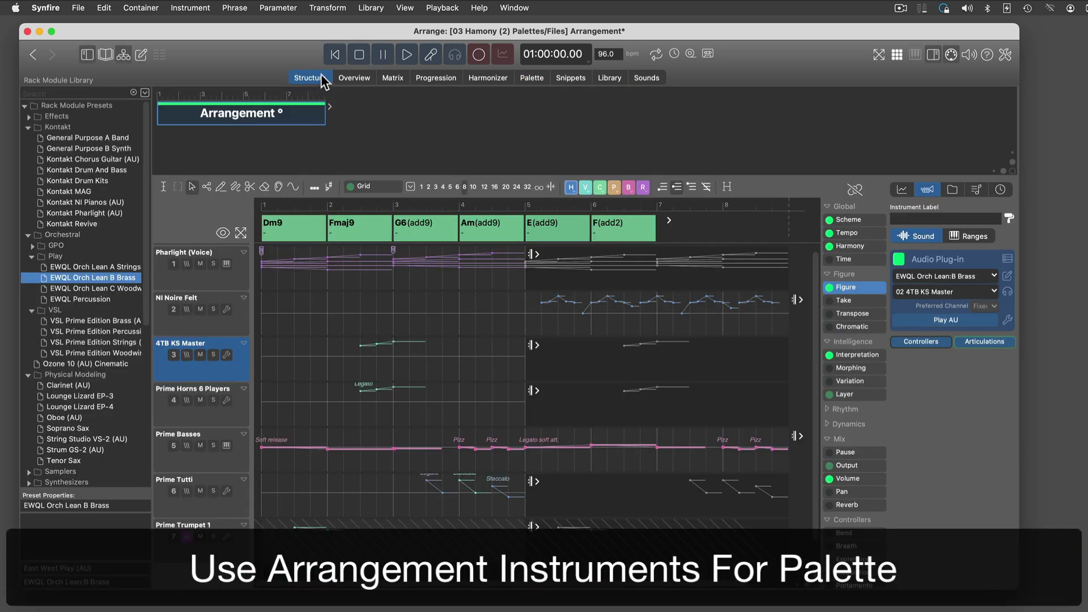
right_click(233, 386)
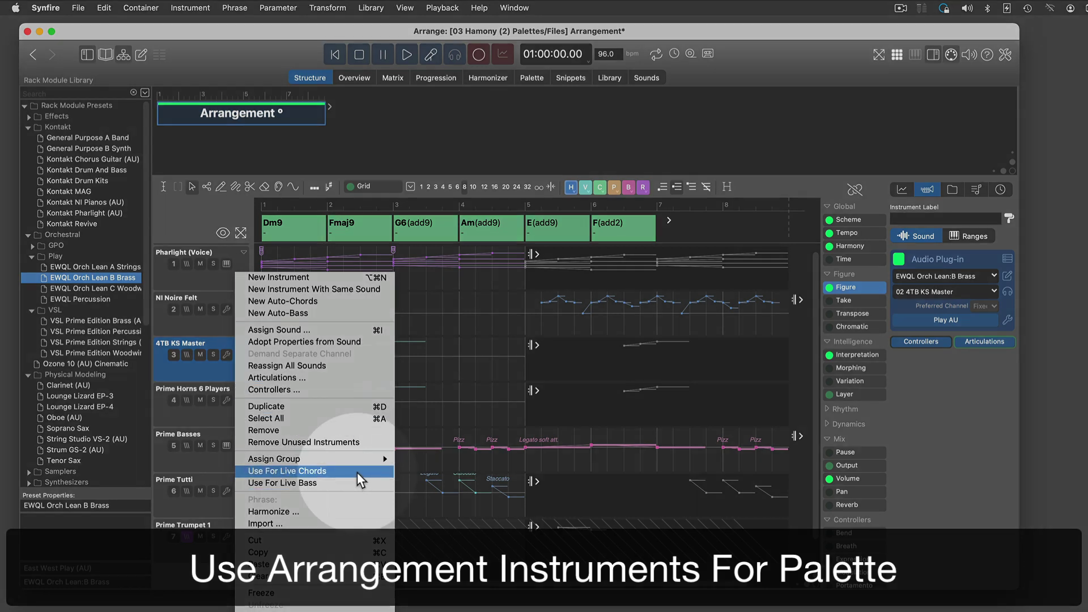
left_click(357, 475)
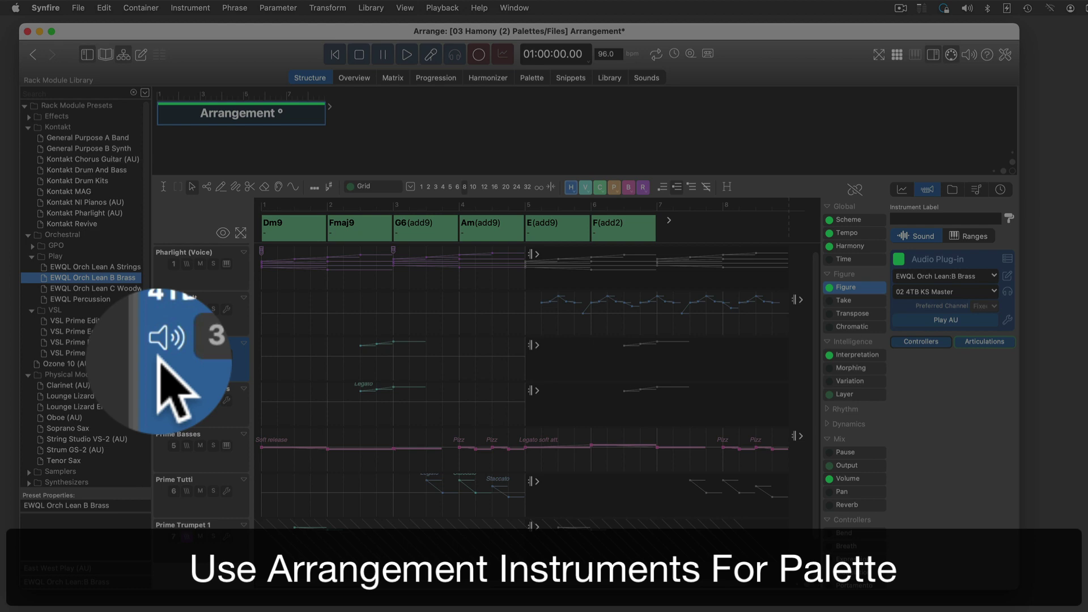
left_click(541, 79)
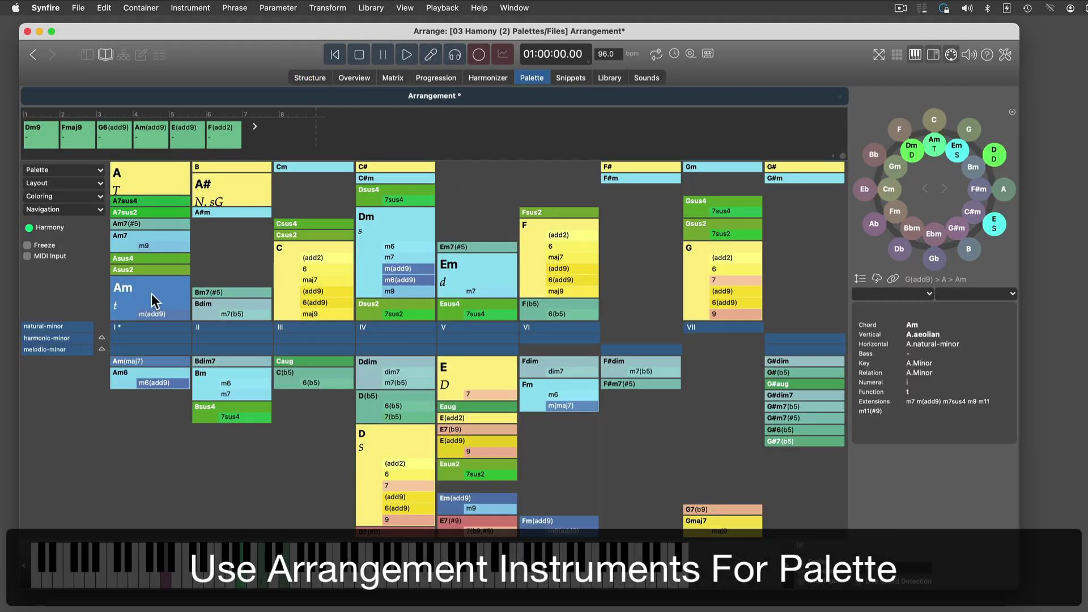
Audition Am, Bm7, D, Fmaj7, G(add9) and A, then stop playback
left_click(151, 293)
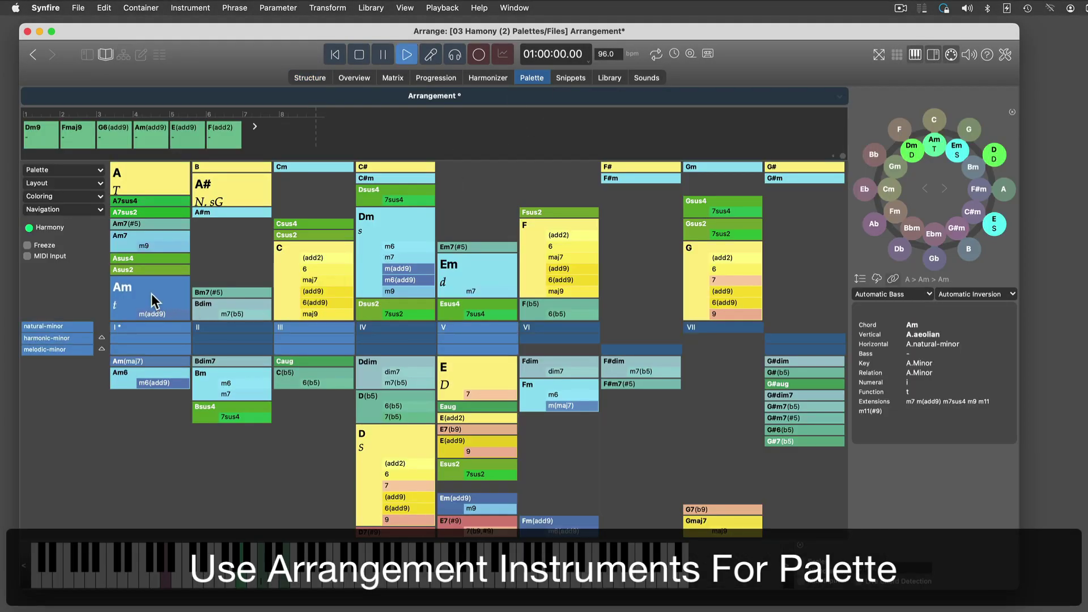
left_click(236, 394)
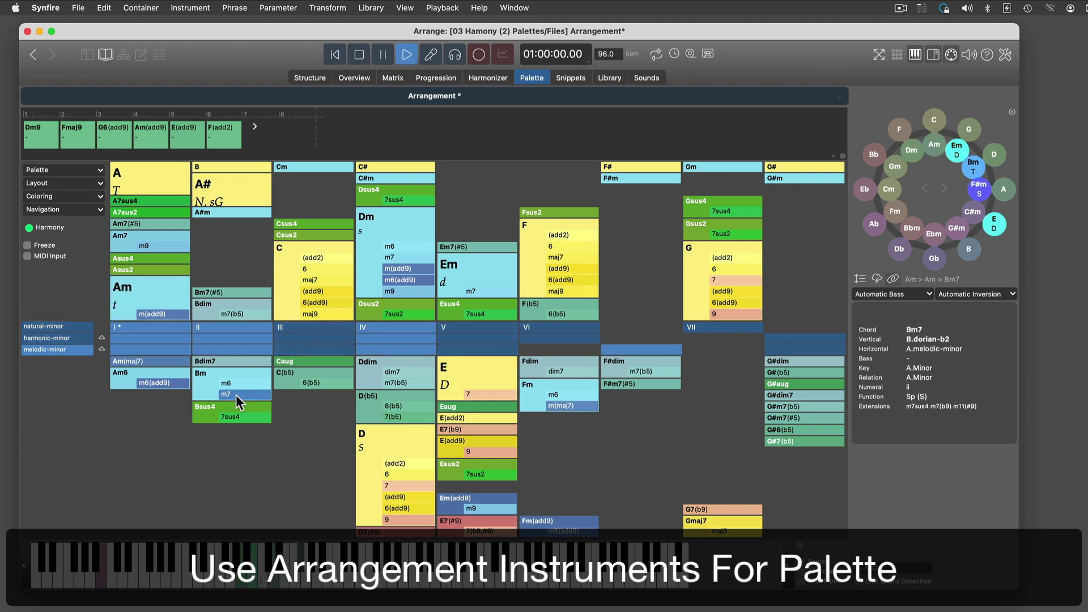
left_click(362, 497)
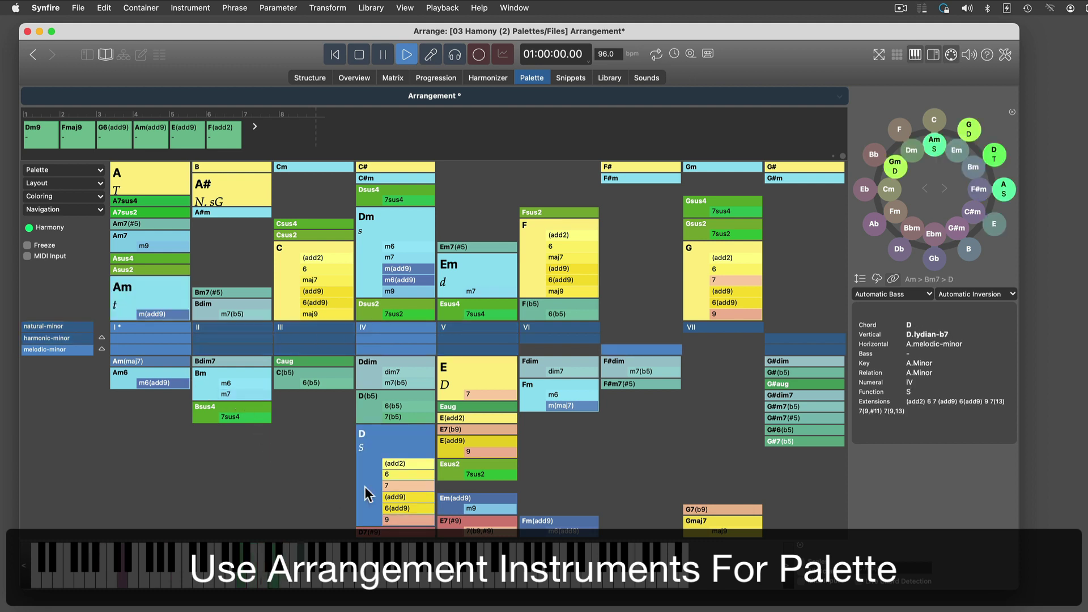
left_click(555, 257)
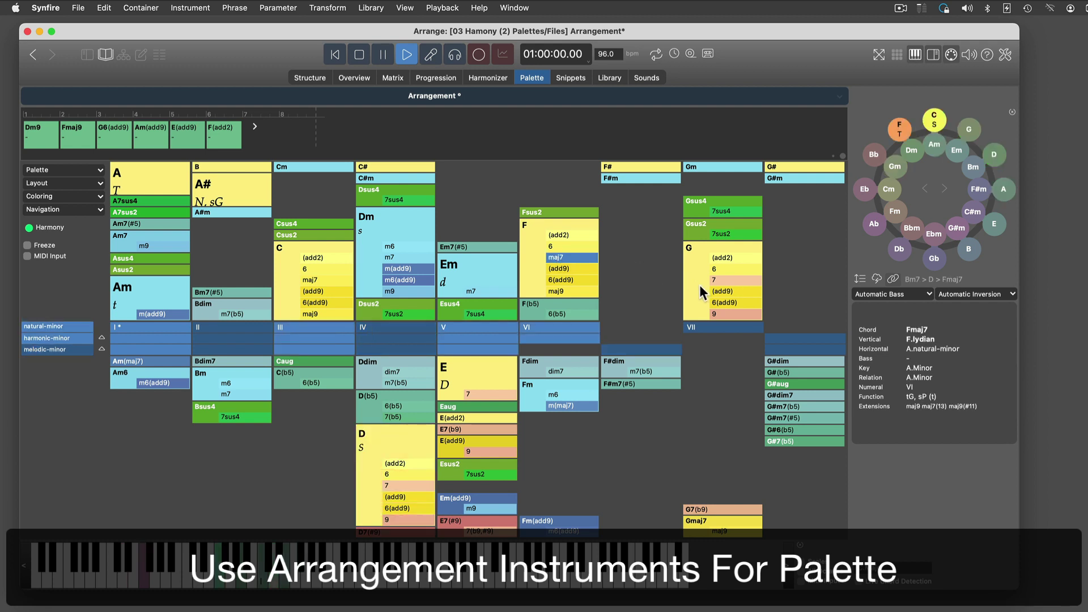
left_click(720, 290)
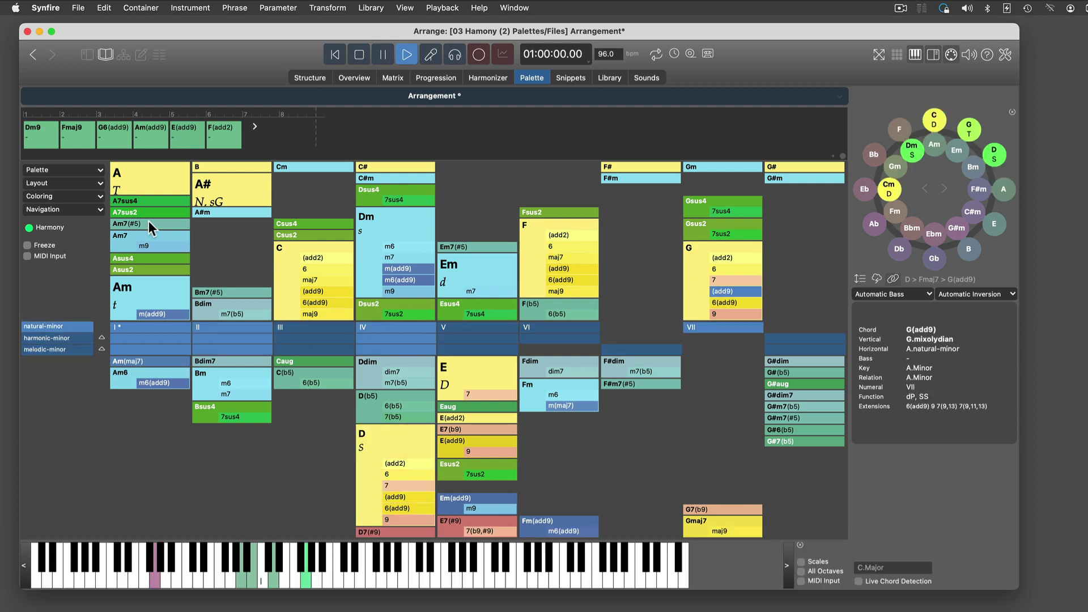
left_click(144, 183)
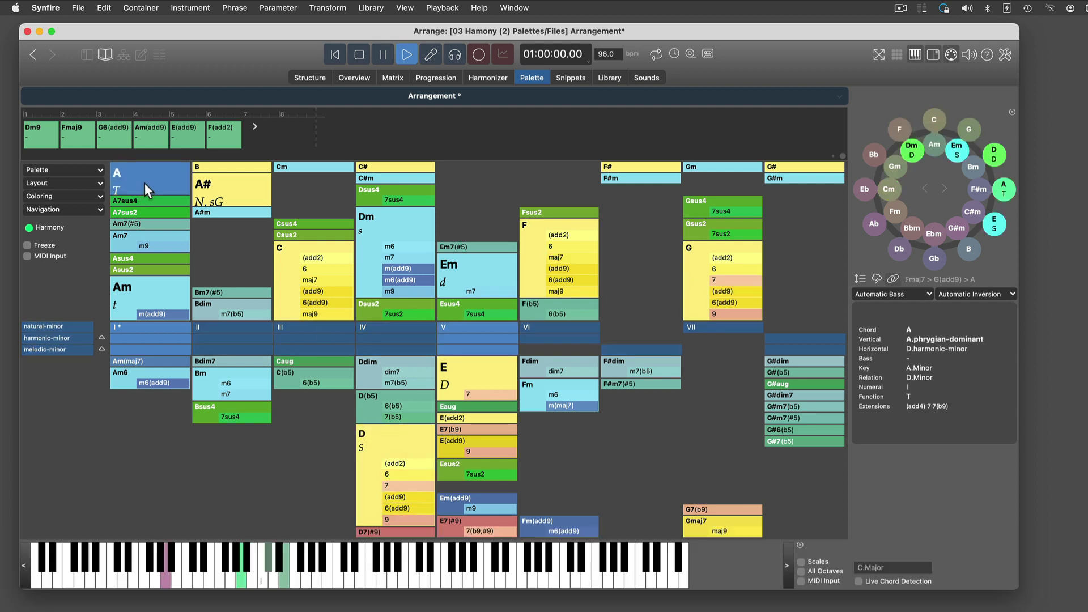
left_click(360, 55)
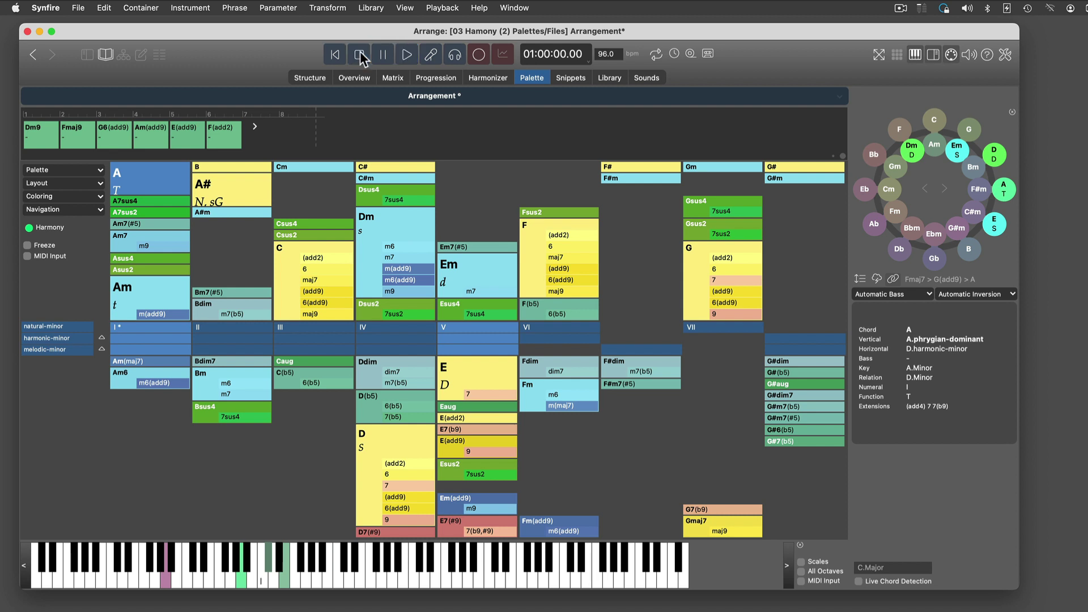
Apply the Subdued colouring preset and highlight the chords built from natural minor
left_click(103, 196)
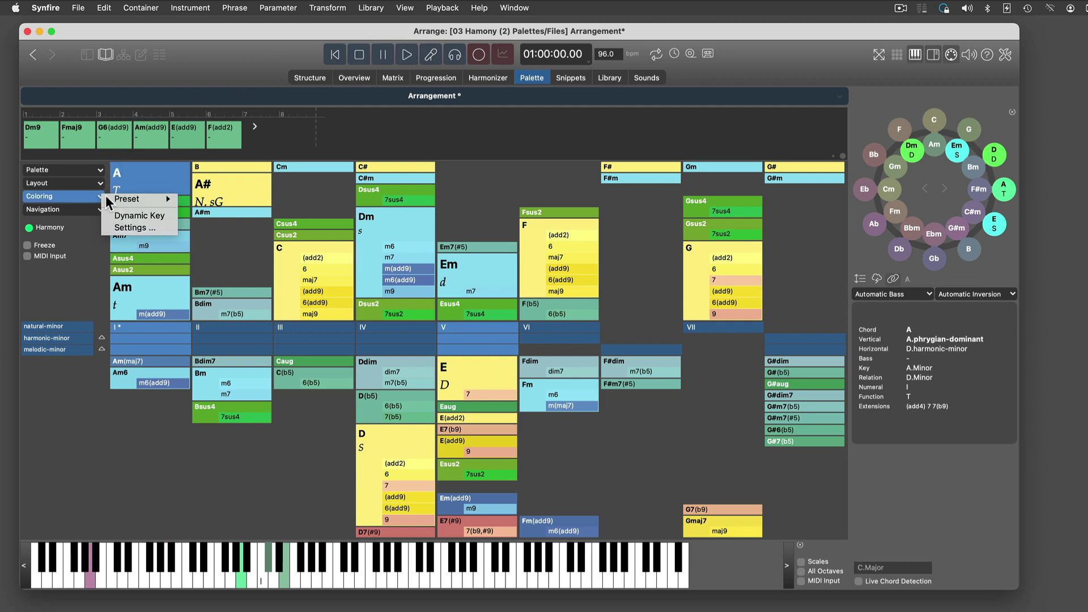
mouse_move(148, 199)
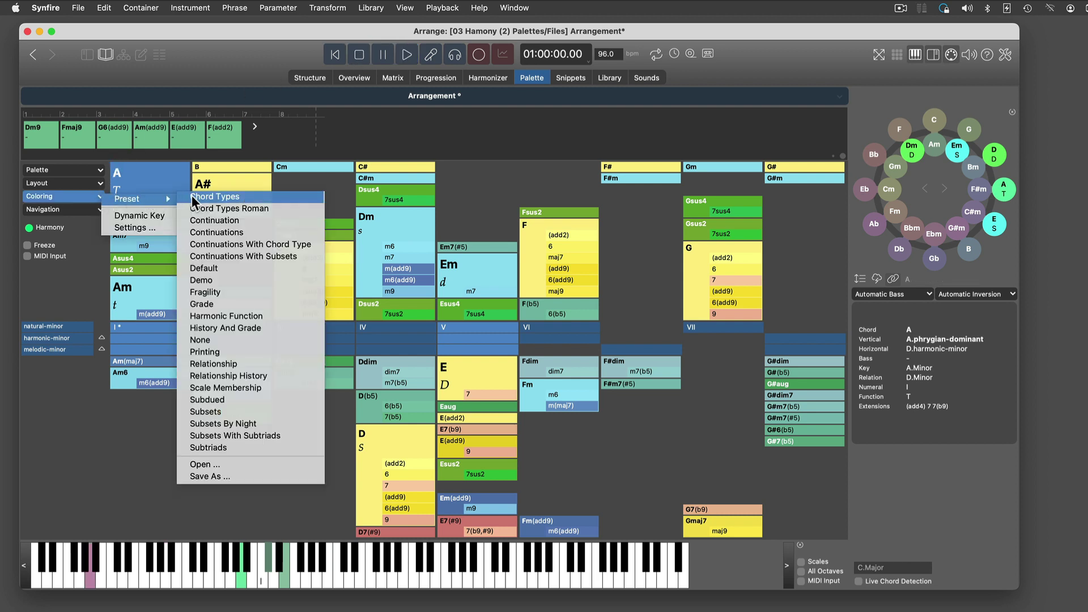
left_click(240, 398)
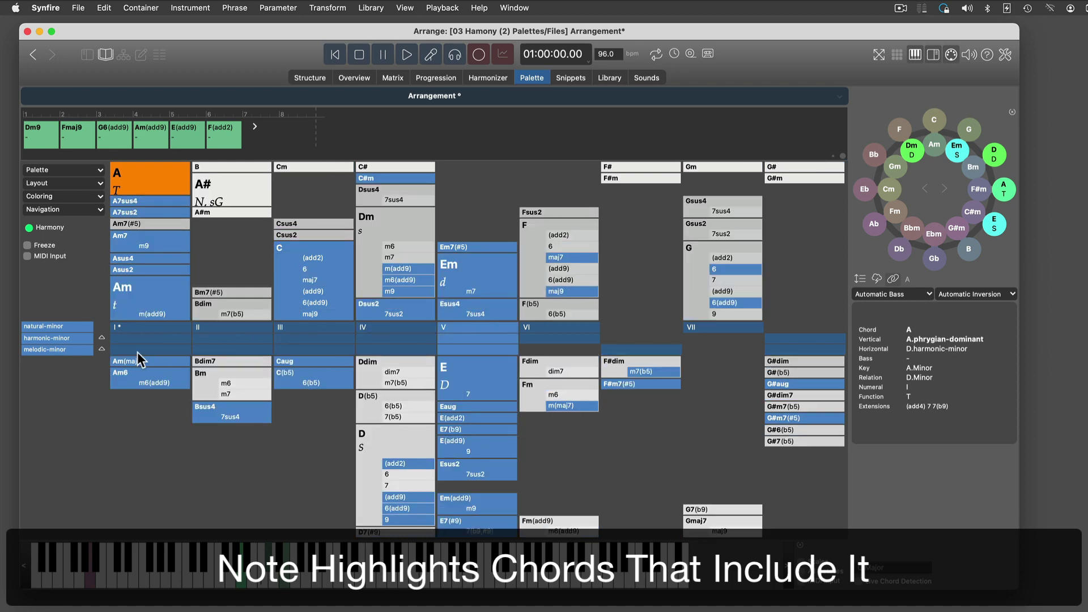
left_click(63, 327)
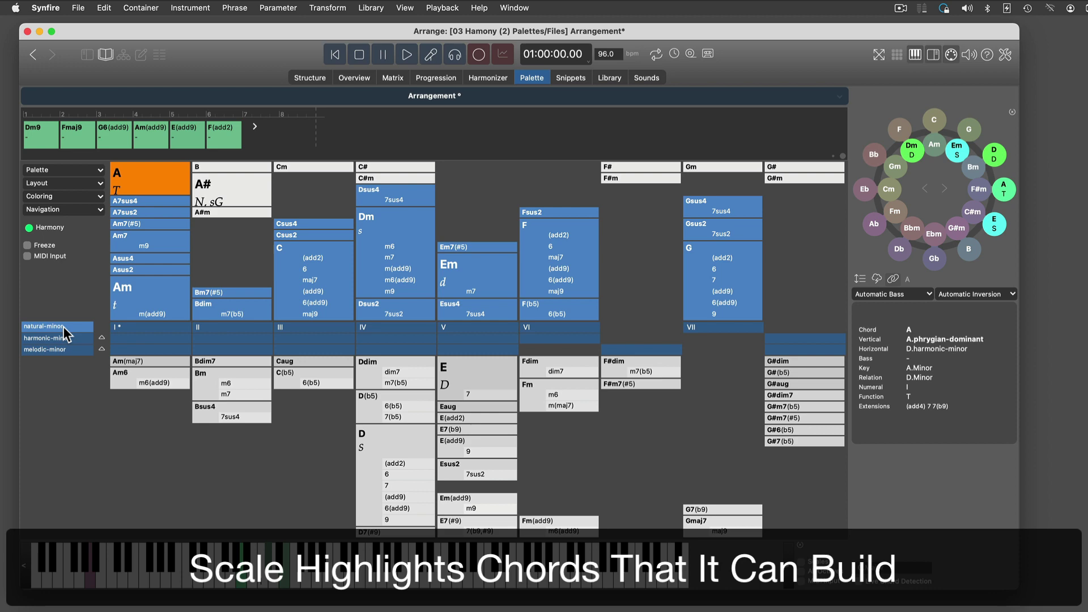
Highlight harmonic-minor, then melodic-minor chords and freeze those highlights
left_click(65, 338)
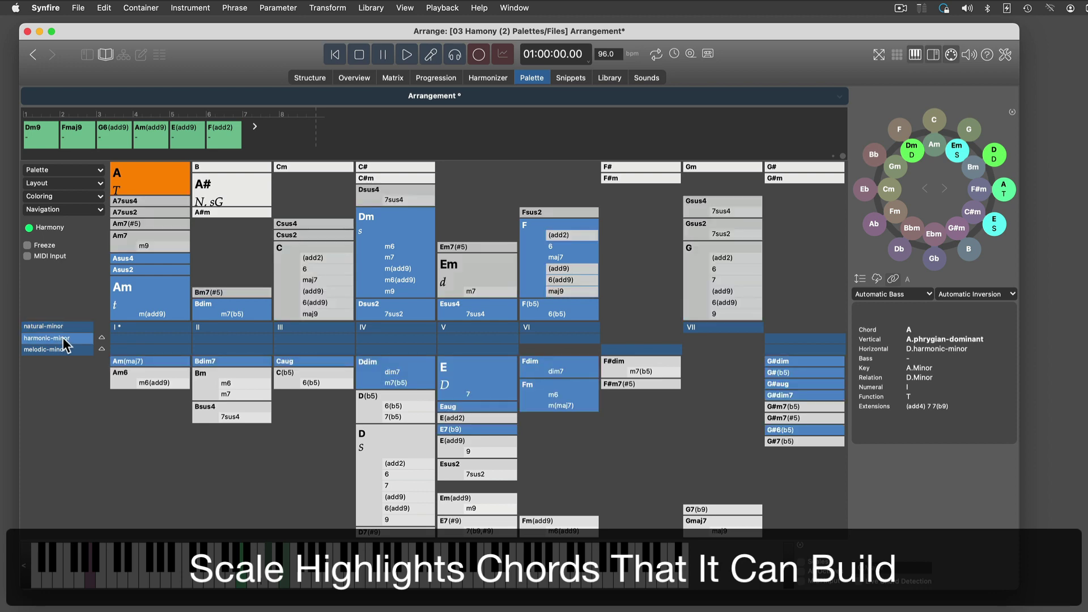
left_click(69, 351)
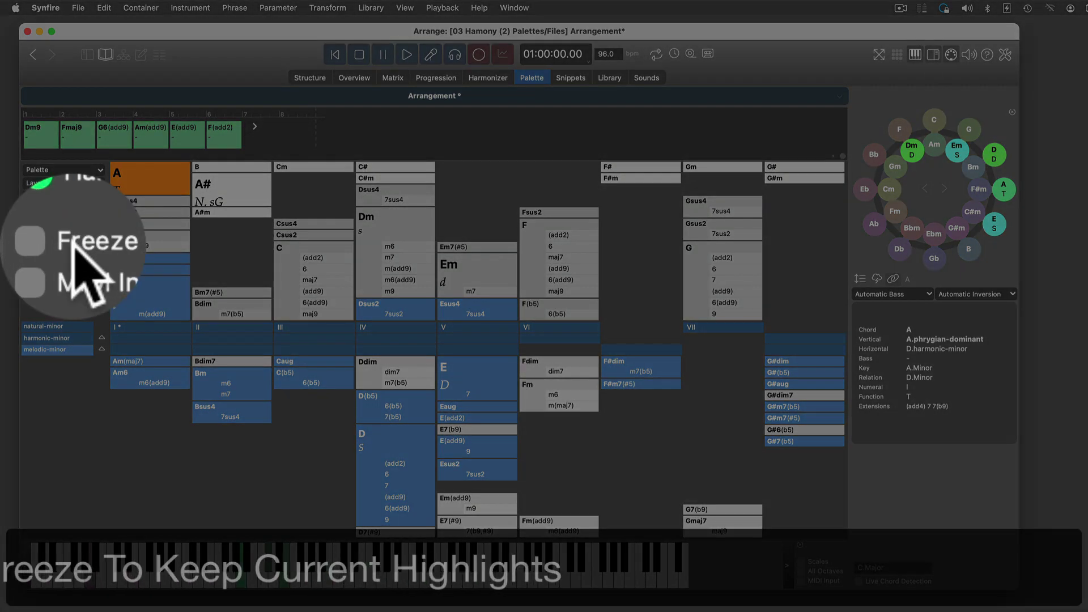
left_click(76, 250)
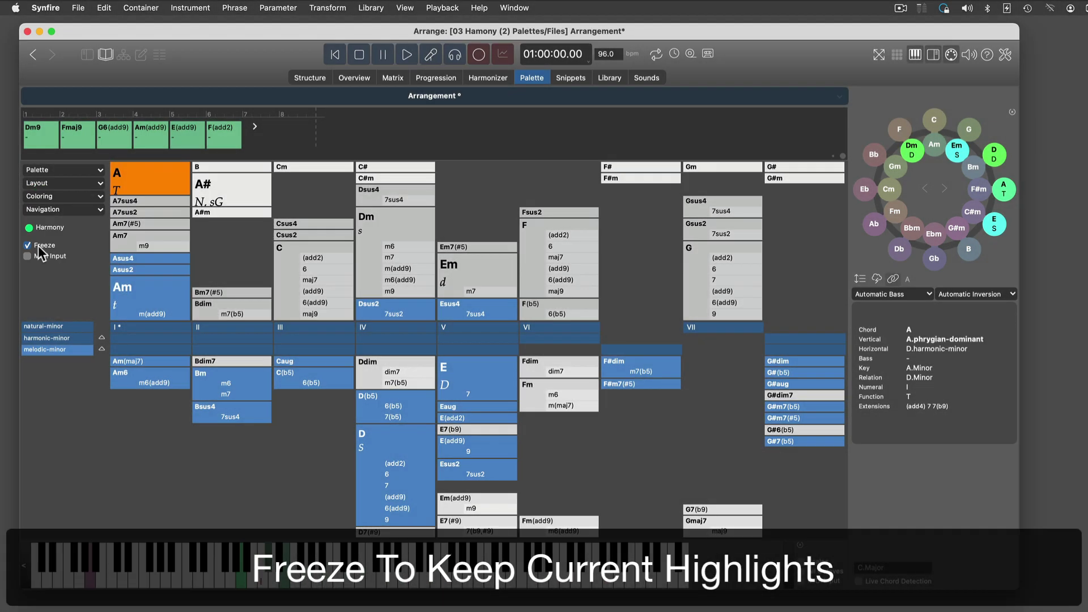
Audition B7sus4, D and Eaug from the palette
left_click(243, 418)
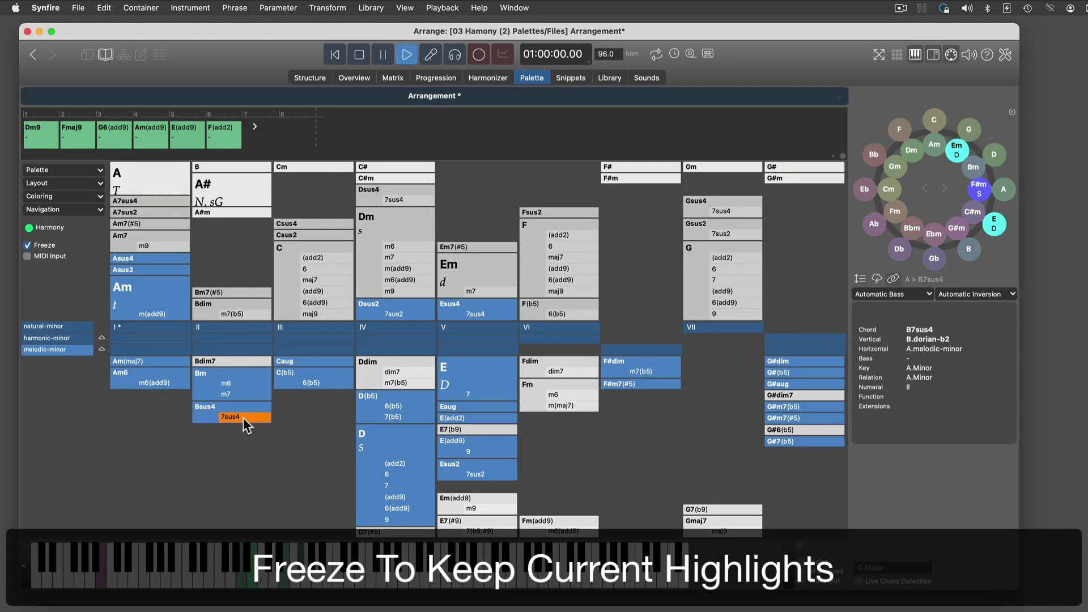
left_click(383, 444)
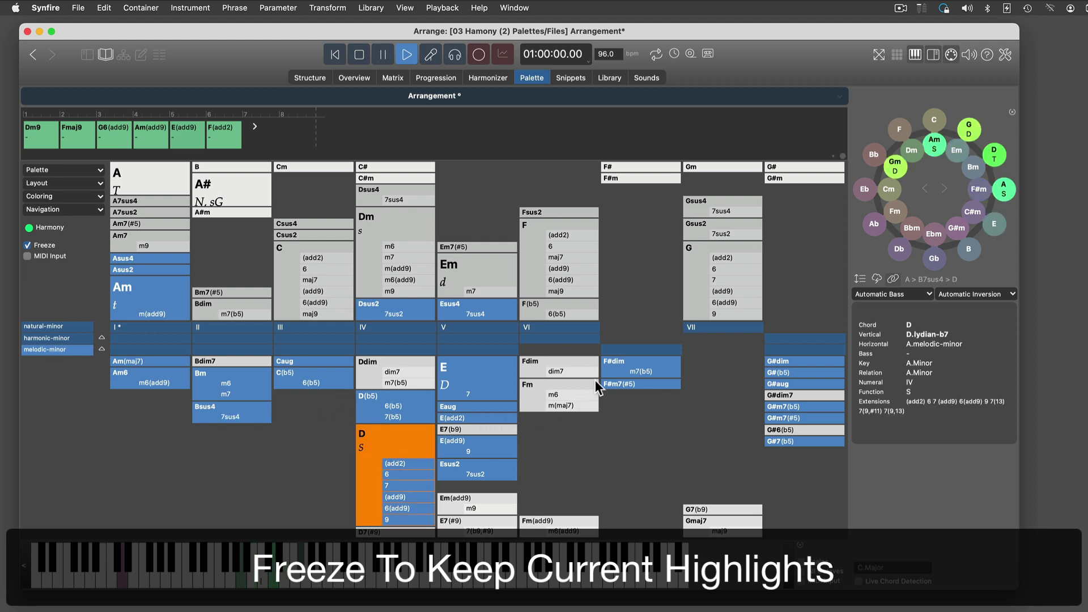
left_click(471, 405)
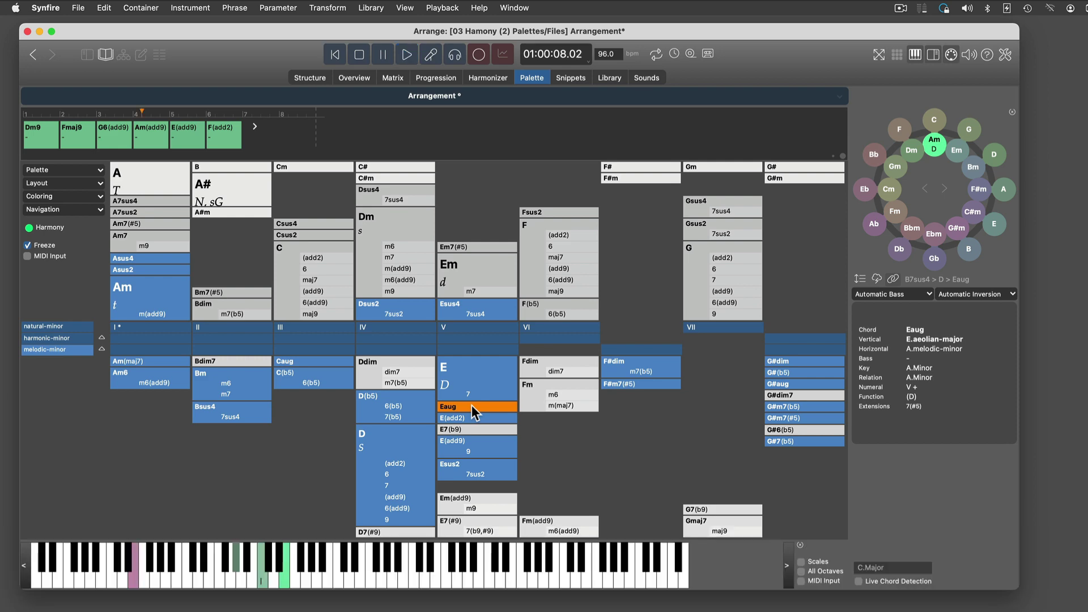
left_click(100, 211)
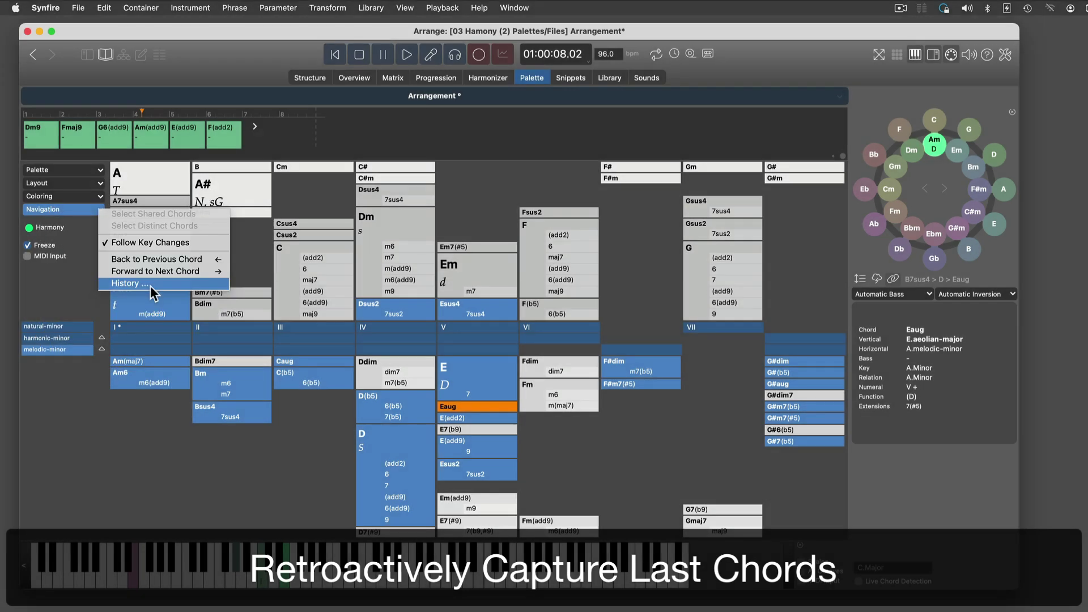
left_click(117, 283)
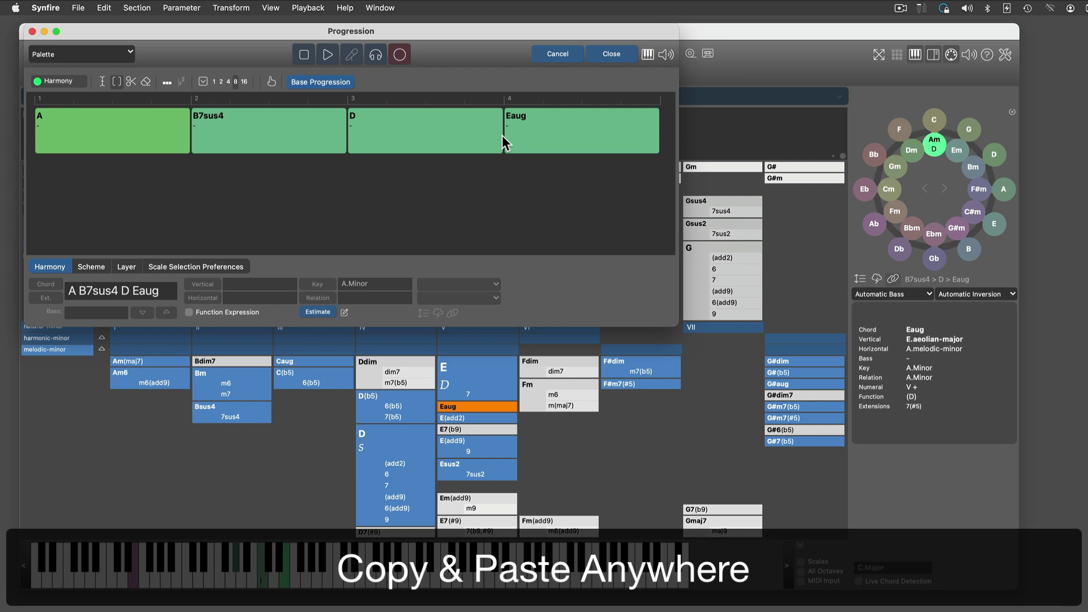
left_click(76, 85)
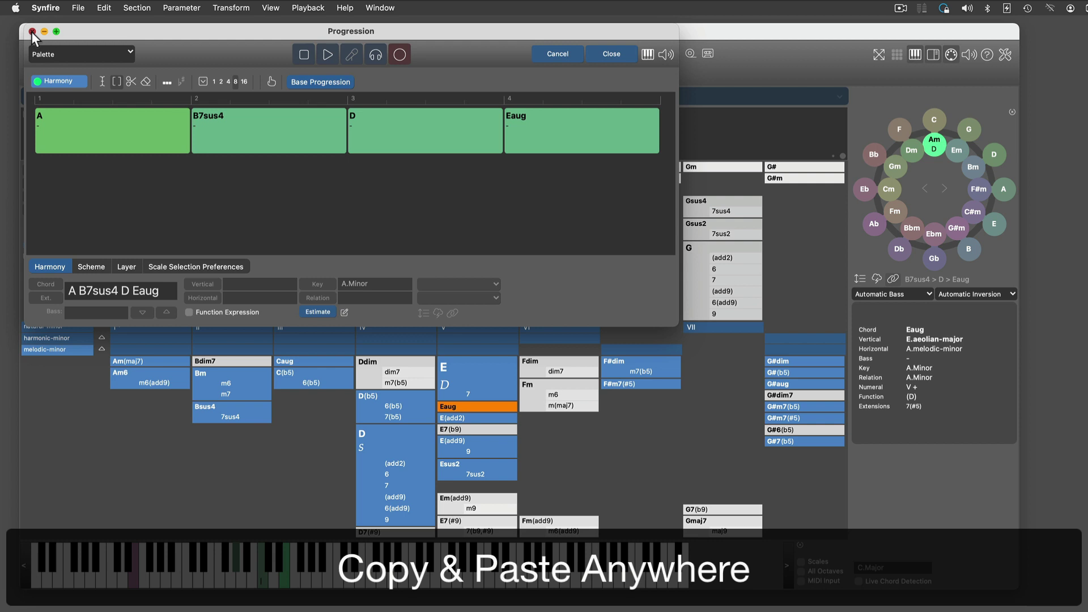
left_click(31, 31)
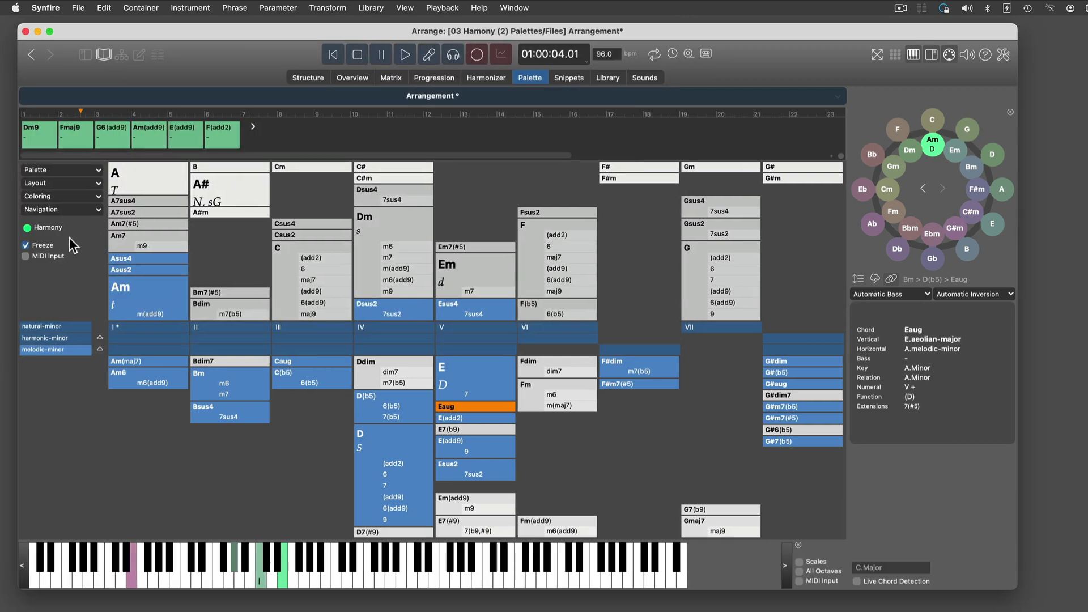
Turn off Freeze and load the Alternative Example.cogpal palette file
left_click(47, 244)
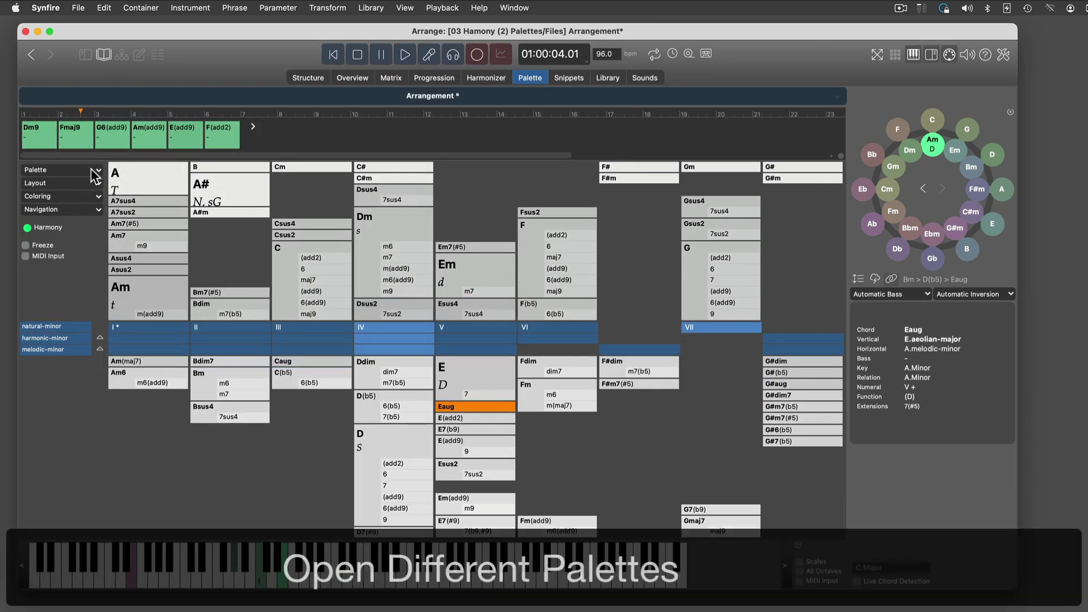
left_click(92, 171)
left_click(154, 214)
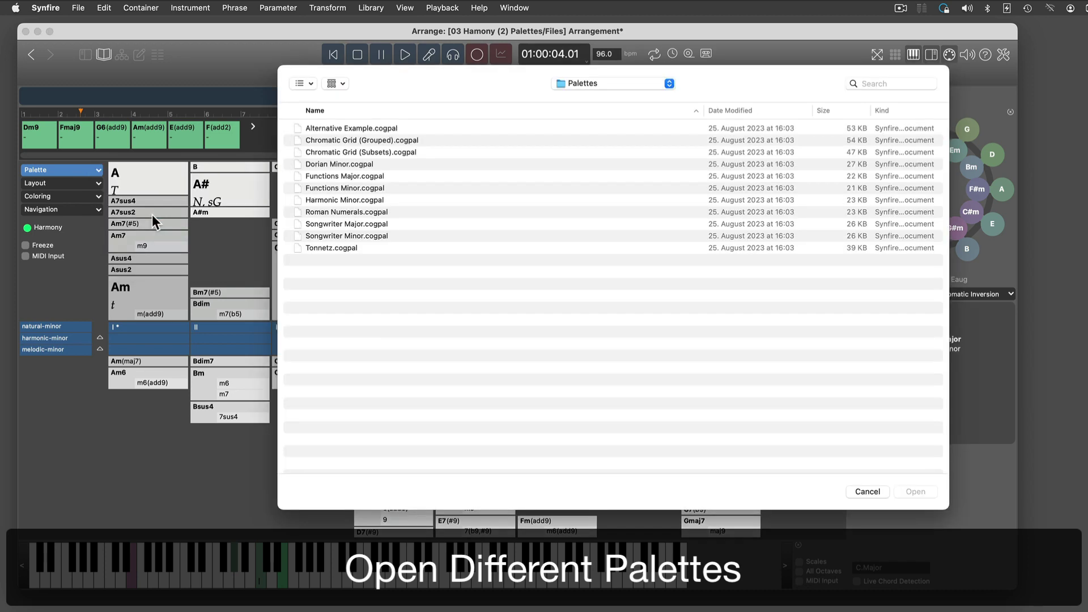
double_click(348, 128)
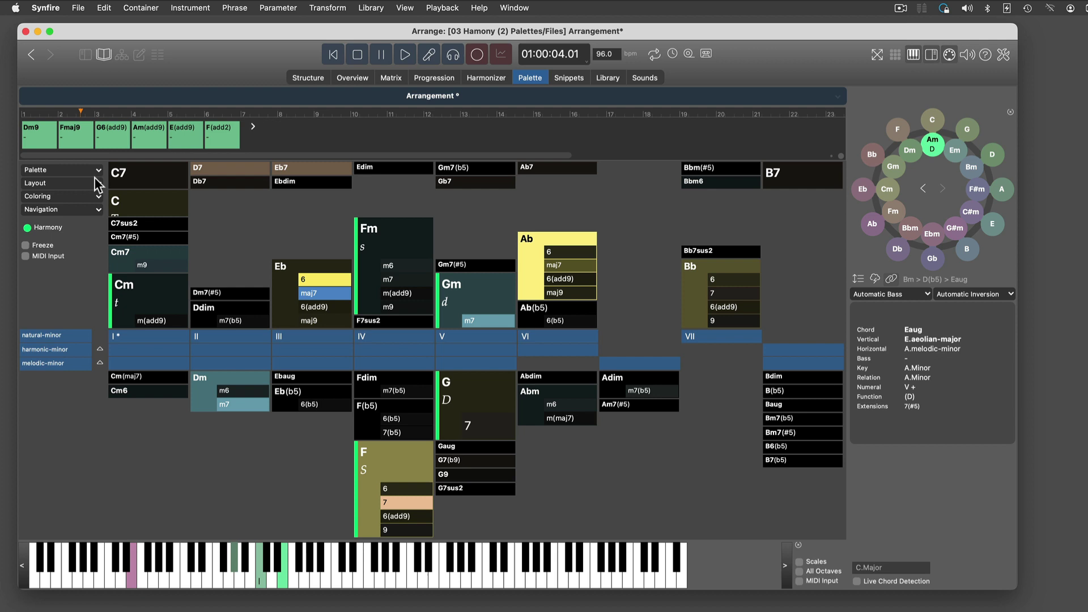
Apply the Continuations colouring preset to the palette
left_click(79, 198)
mouse_move(107, 200)
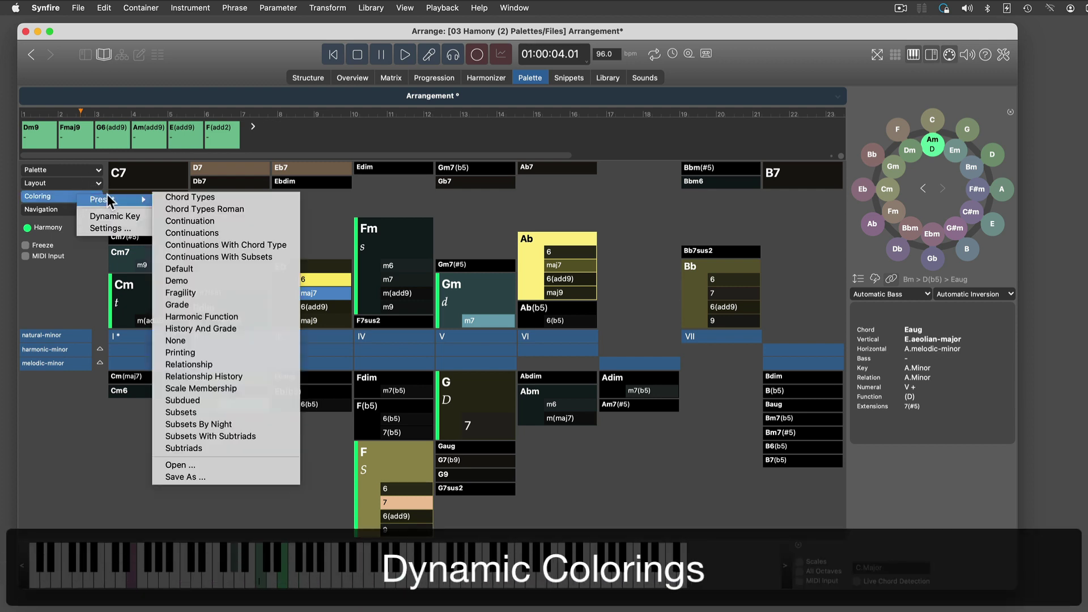
left_click(208, 222)
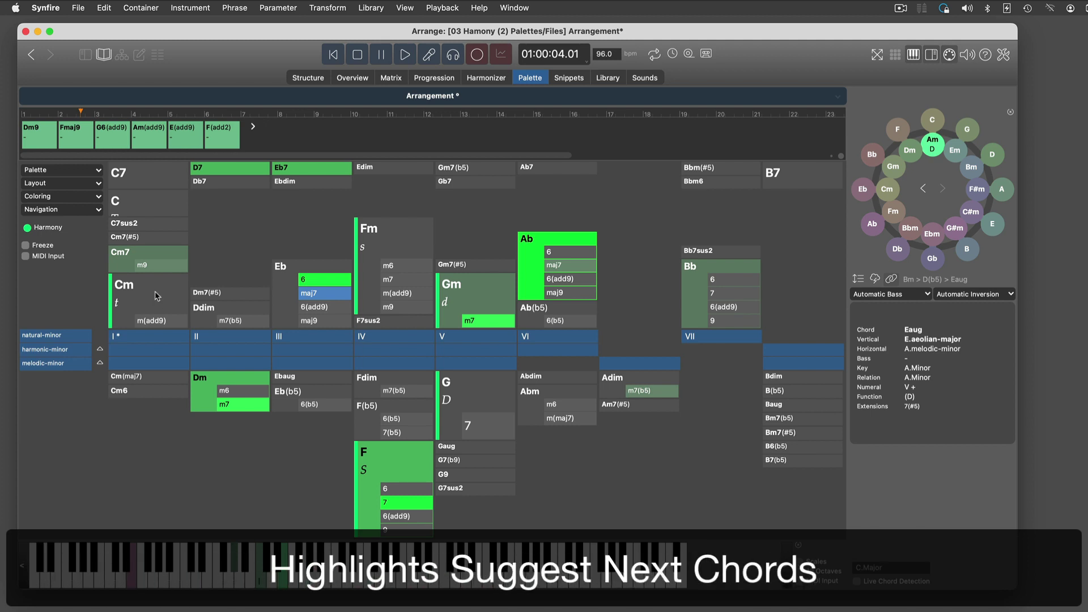
Play Cm, Eb, F and G7 to see suggested next chords, then stop playback
left_click(156, 294)
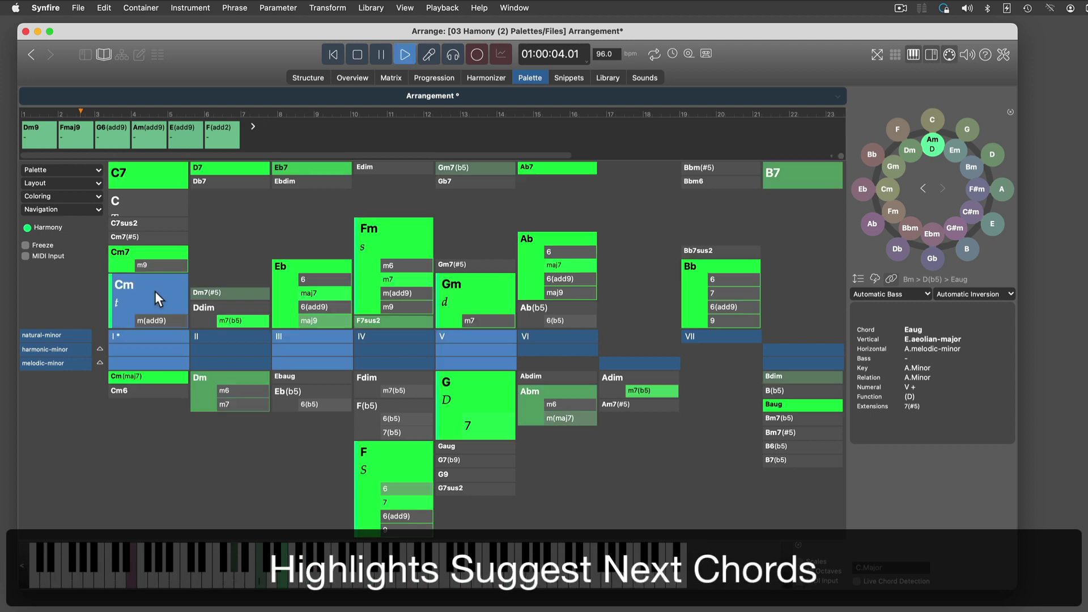
left_click(294, 274)
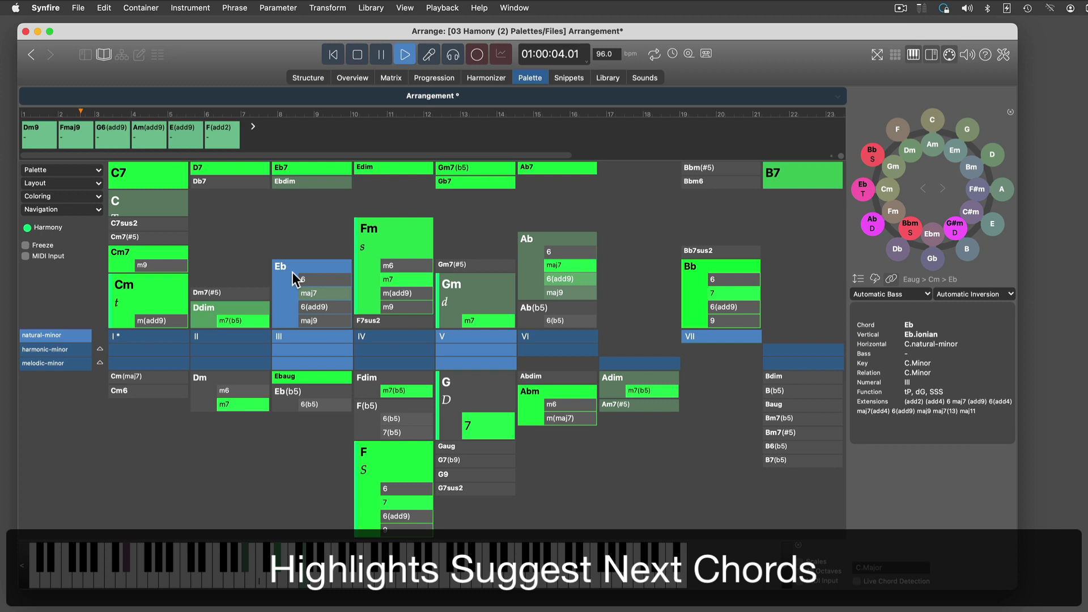
left_click(416, 460)
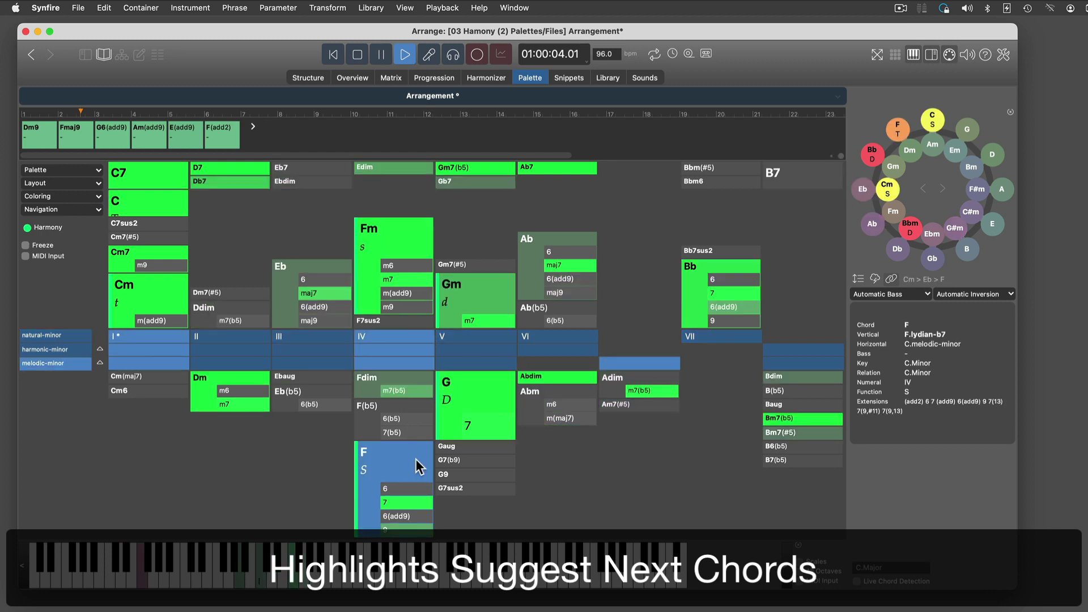
left_click(484, 424)
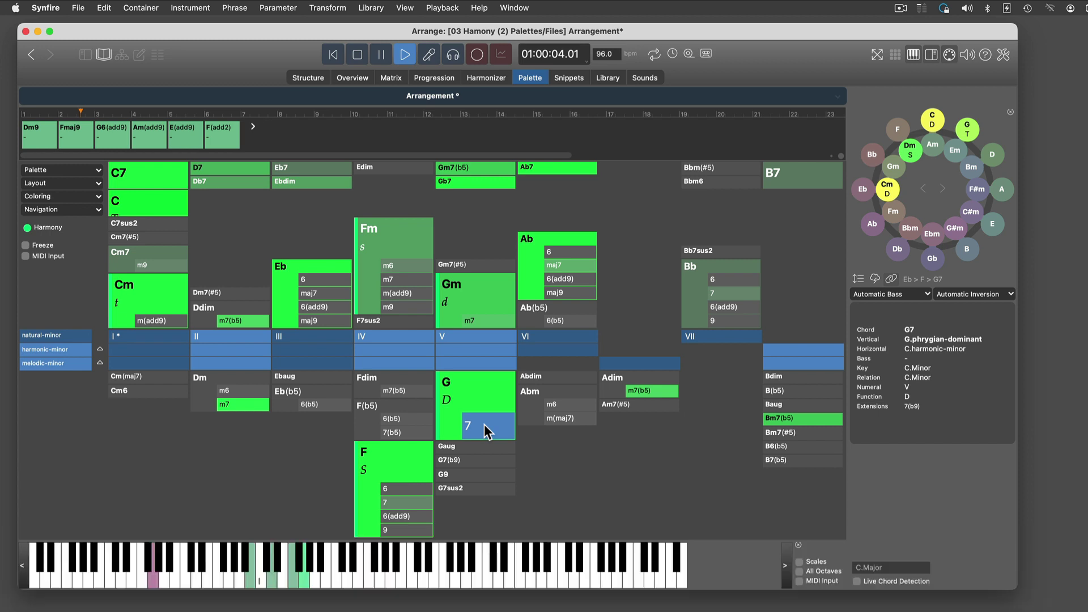
key("space")
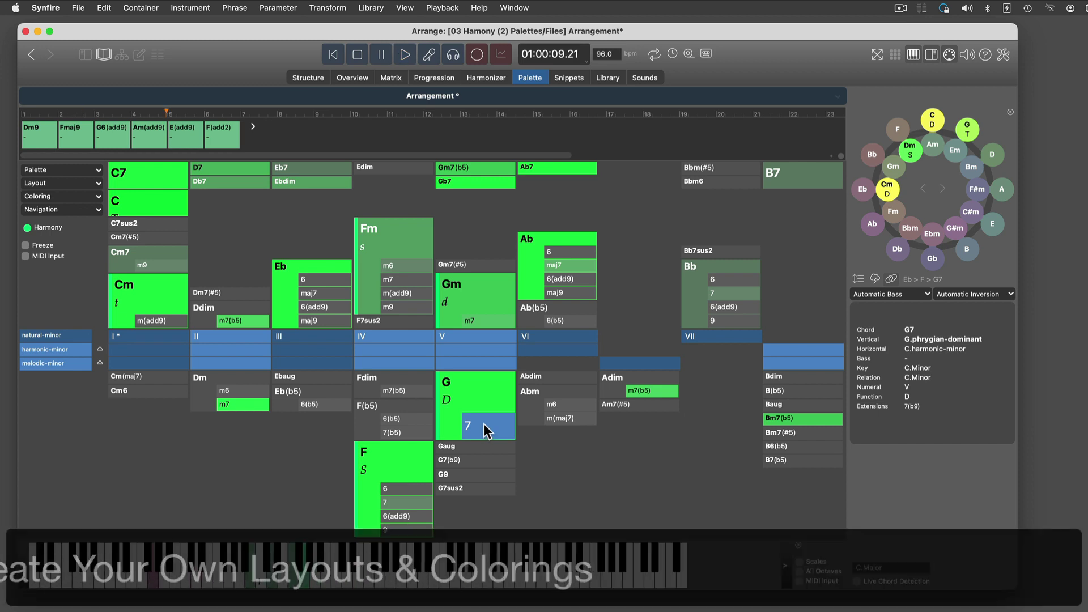
Choose Settings… from the palette's Layout dropdown in the left panel
left_click(93, 187)
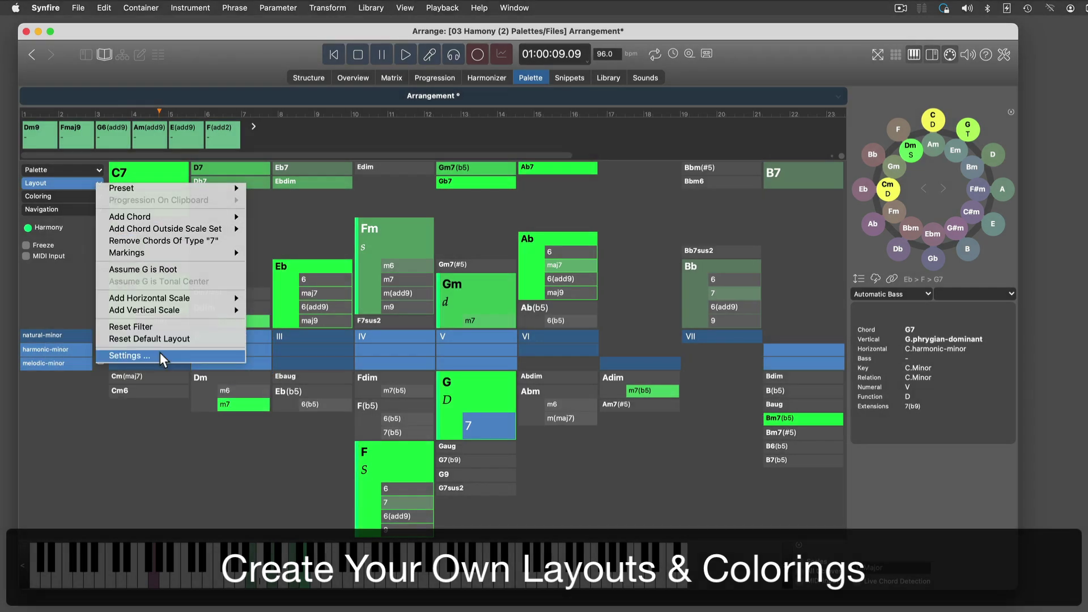
left_click(160, 359)
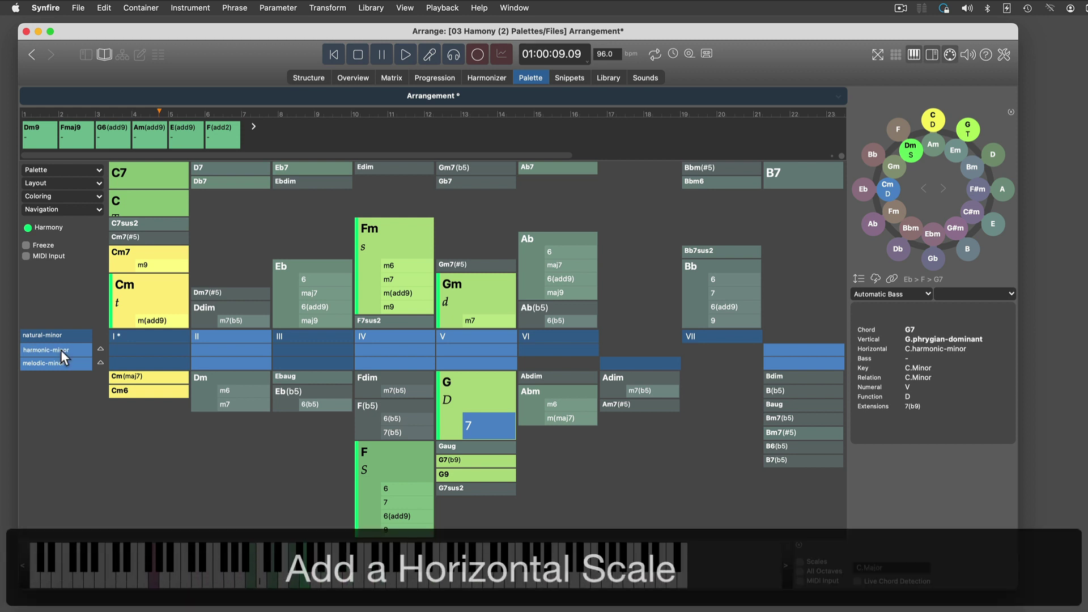
Add the super-locrian-#2-add5 horizontal scale and move it to the top as the reference scale
right_click(60, 349)
mouse_move(91, 354)
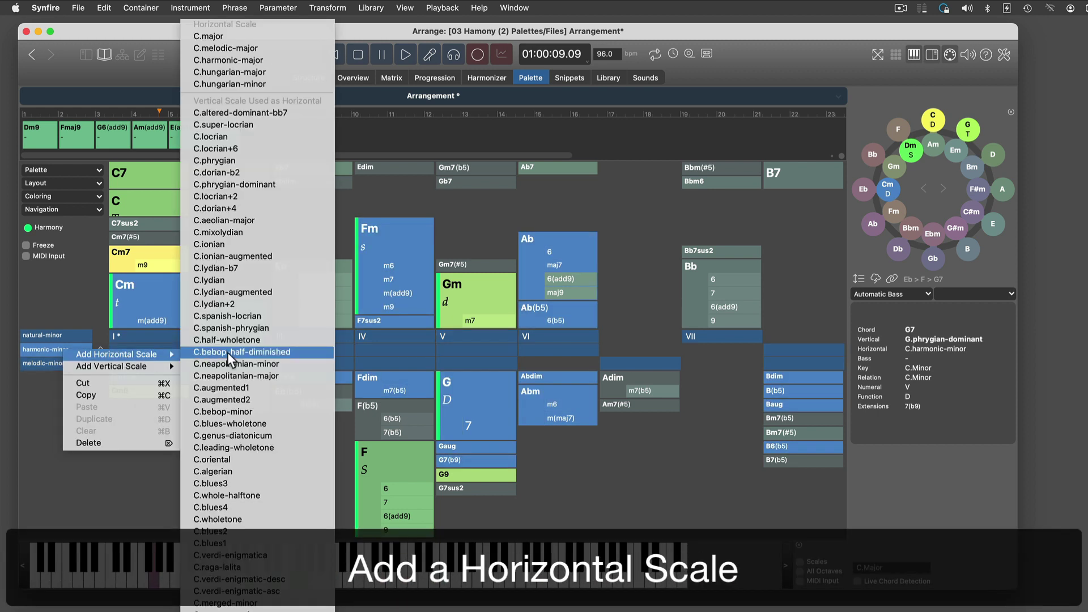
left_click(274, 424)
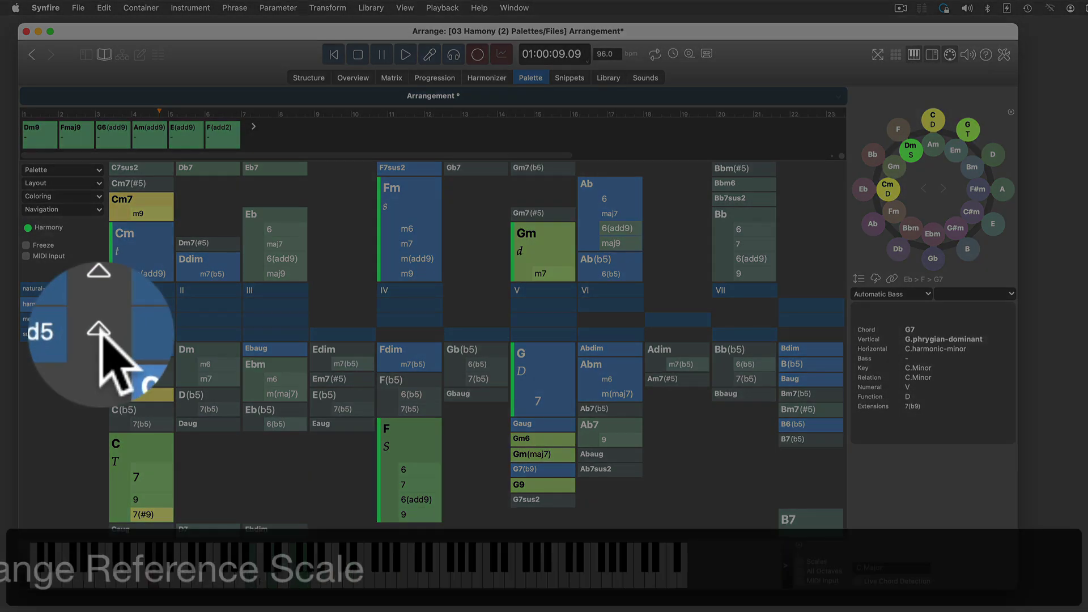
left_click(101, 335)
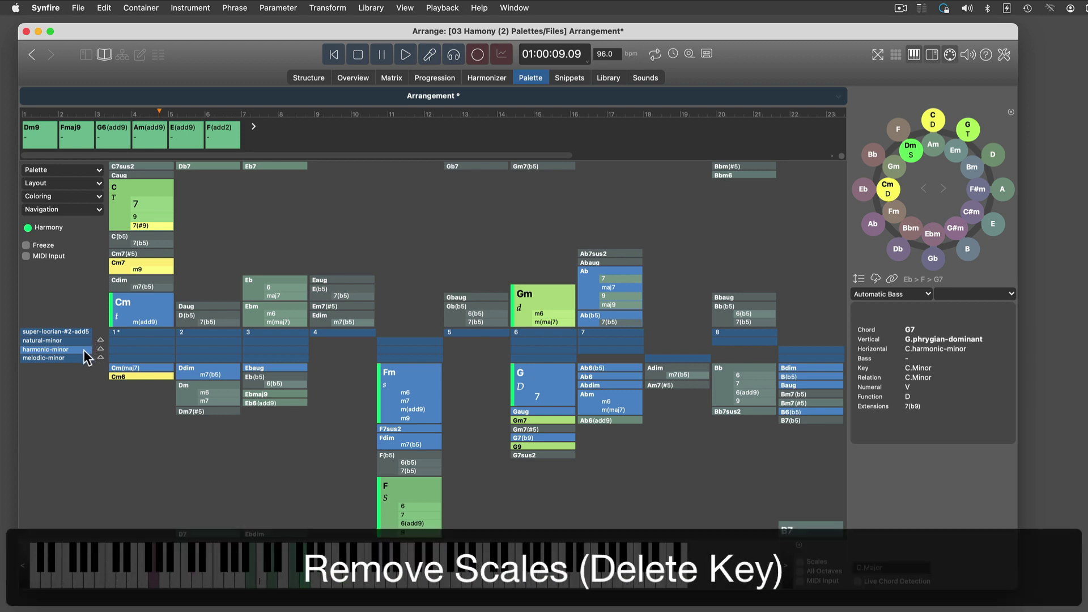
Delete the harmonic-minor and melodic-minor scale rows, then audition the Eb chord
key("Delete")
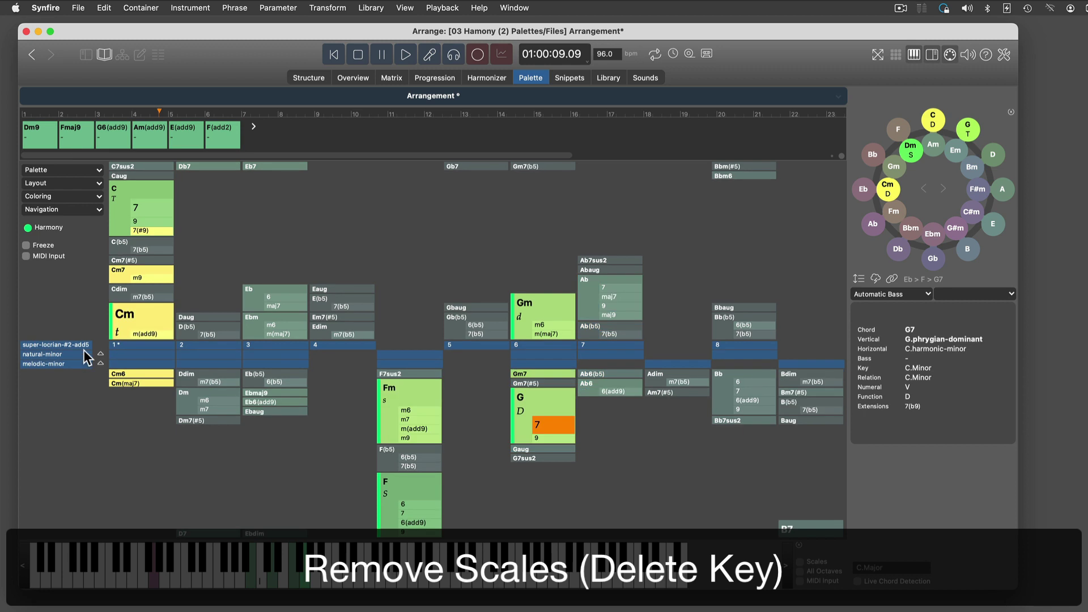
left_click(74, 365)
key("Delete")
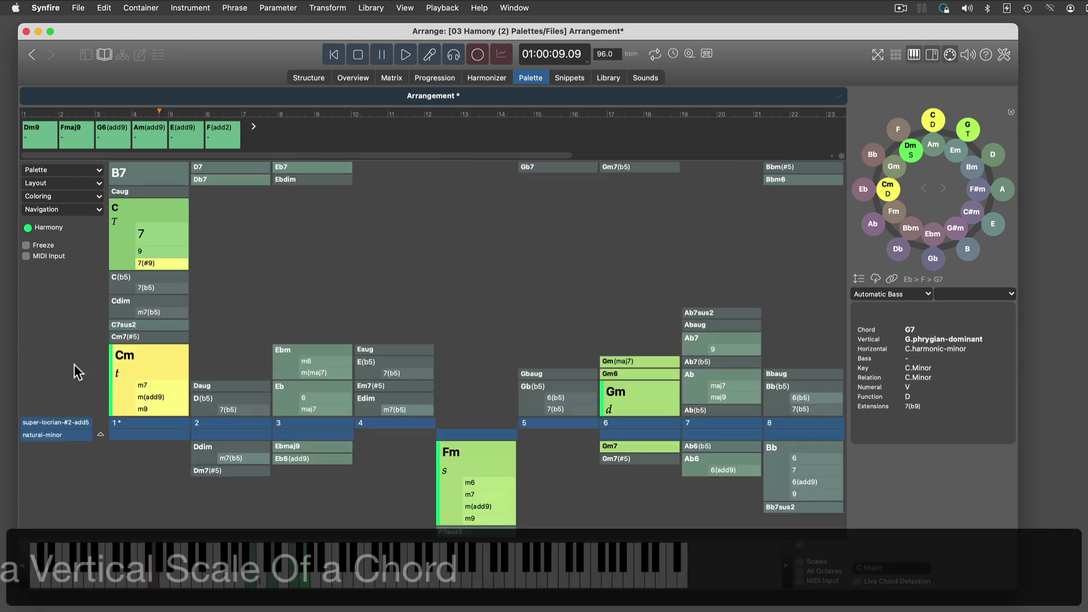
left_click(313, 389)
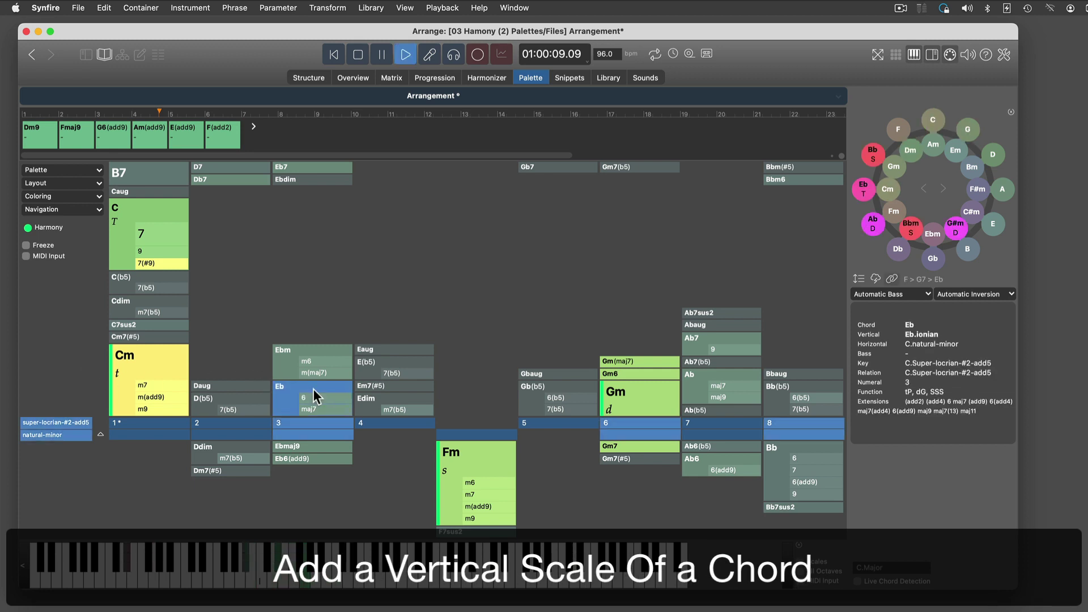
Add Eb.half-wholetone as a vertical scale on the Eb chord, creating an altered-dominant-bb7 row
right_click(315, 394)
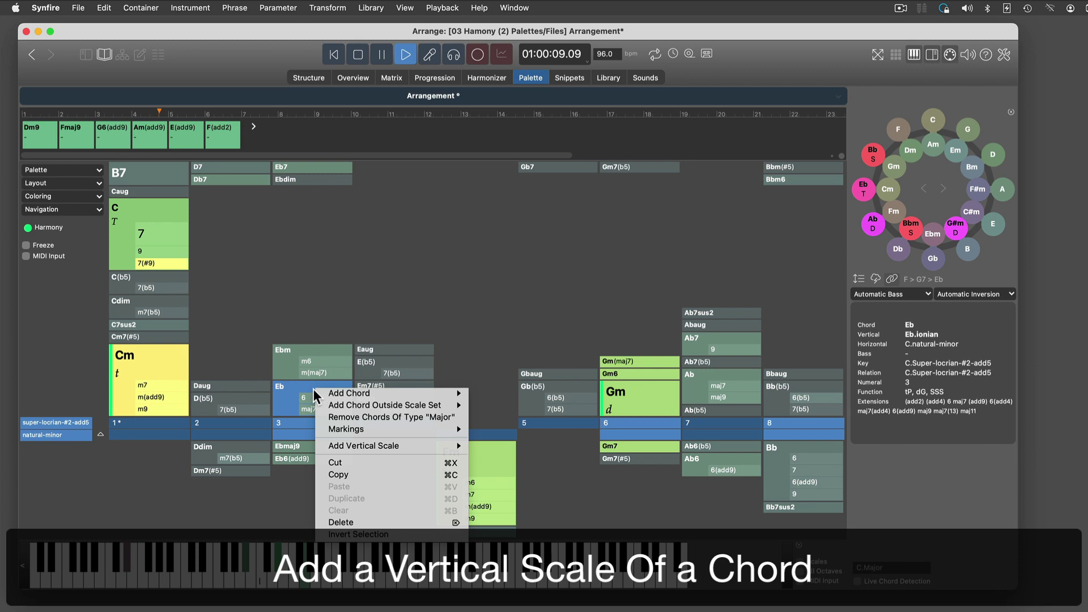
mouse_move(419, 445)
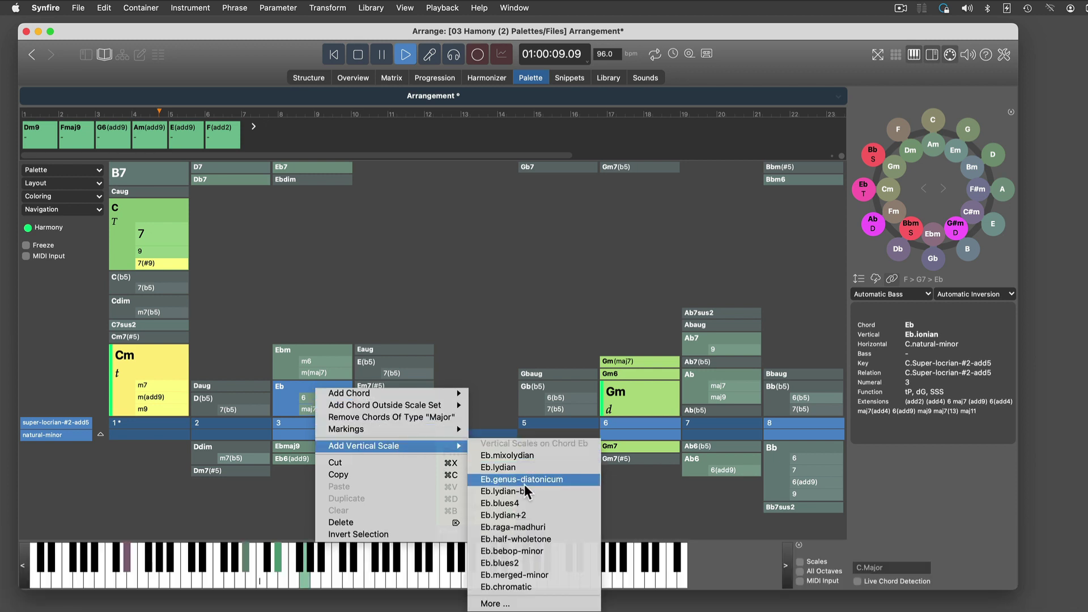
left_click(553, 539)
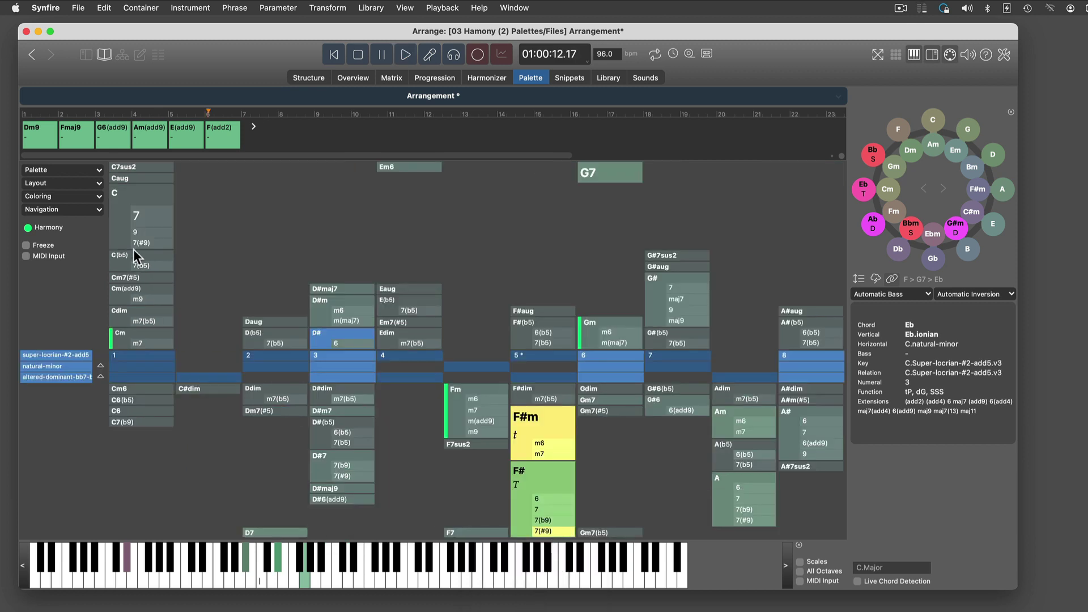
left_click(91, 183)
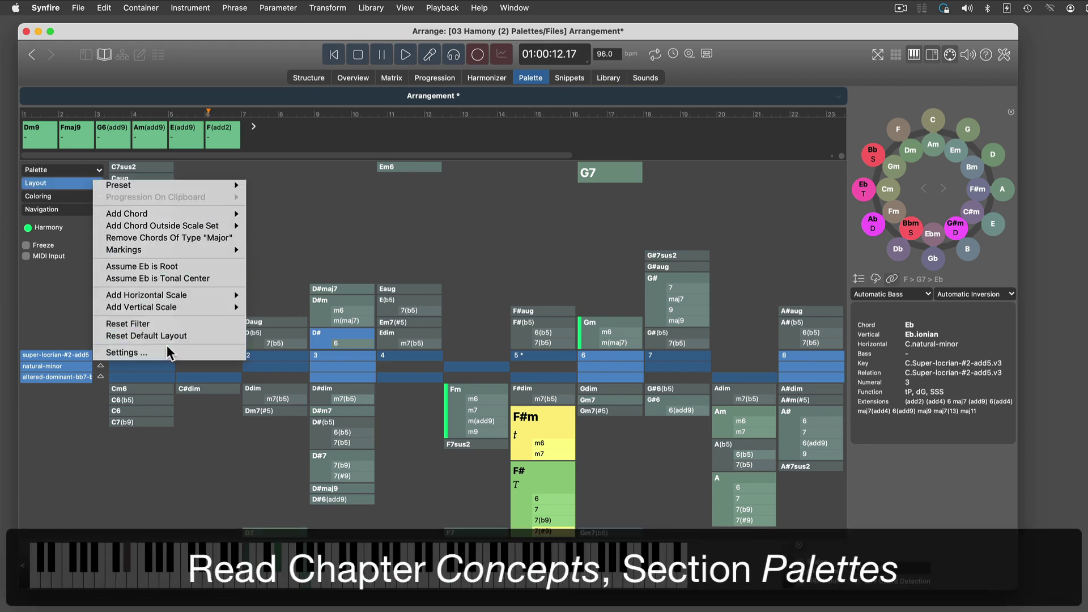
left_click(176, 355)
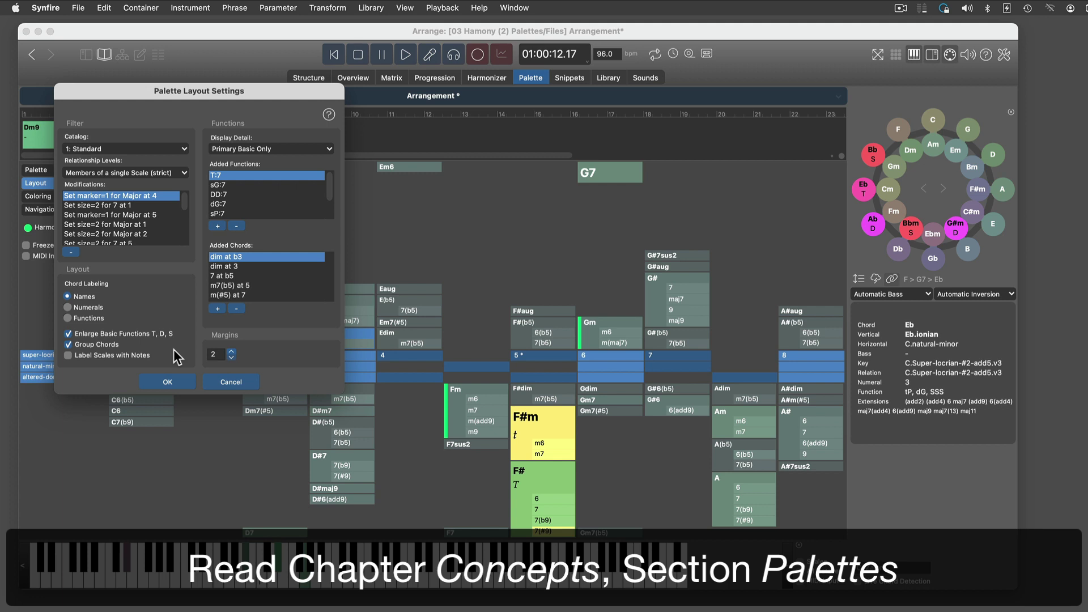
left_click(212, 383)
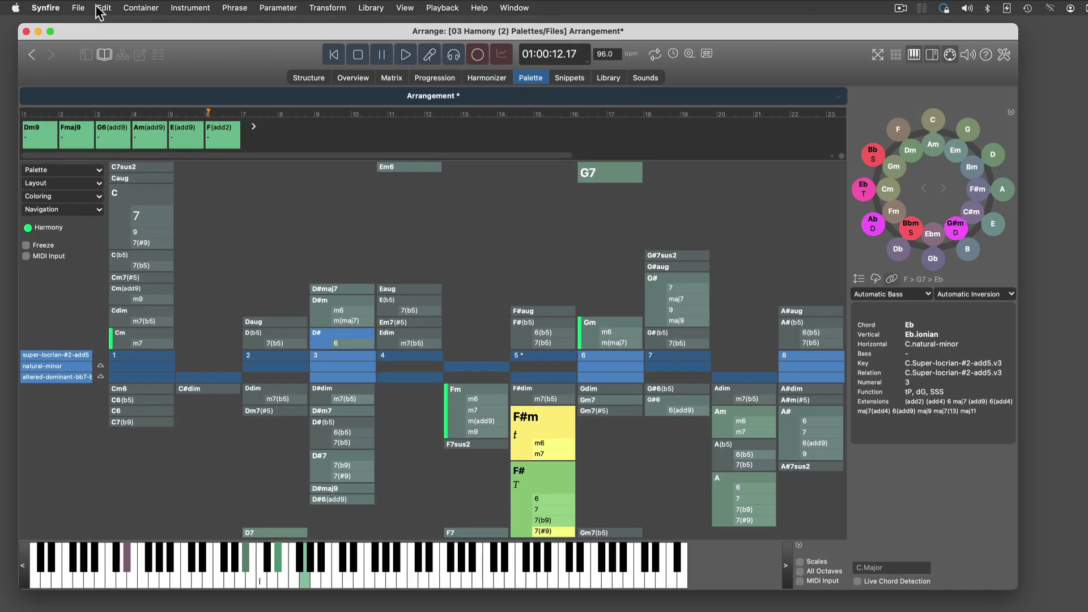
Start a new palette from the half-wholetone vertical scale in the Catalog of Chords and Scales
left_click(104, 8)
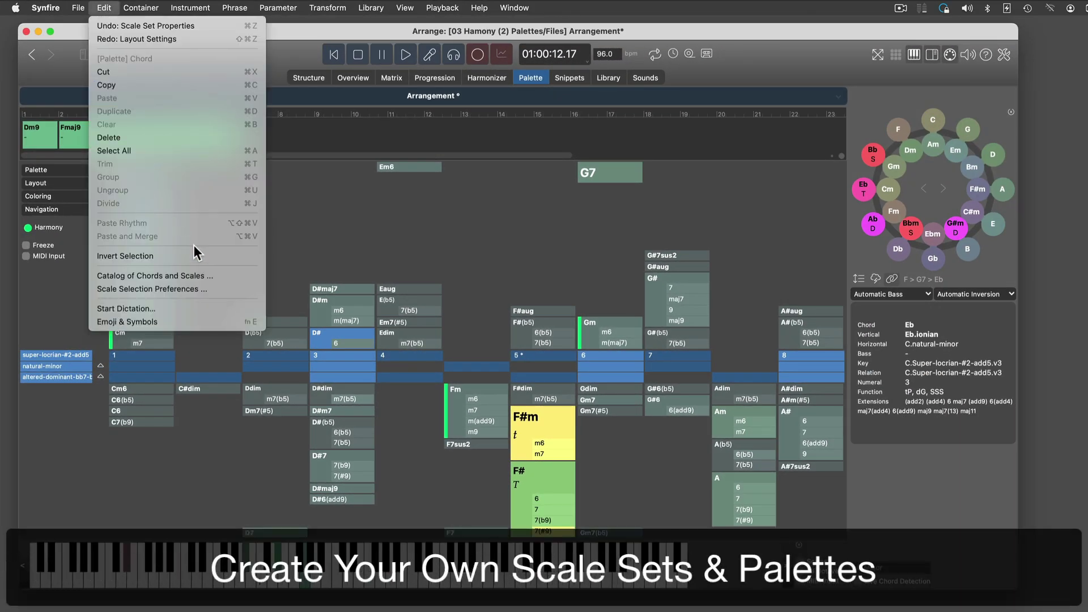
left_click(220, 273)
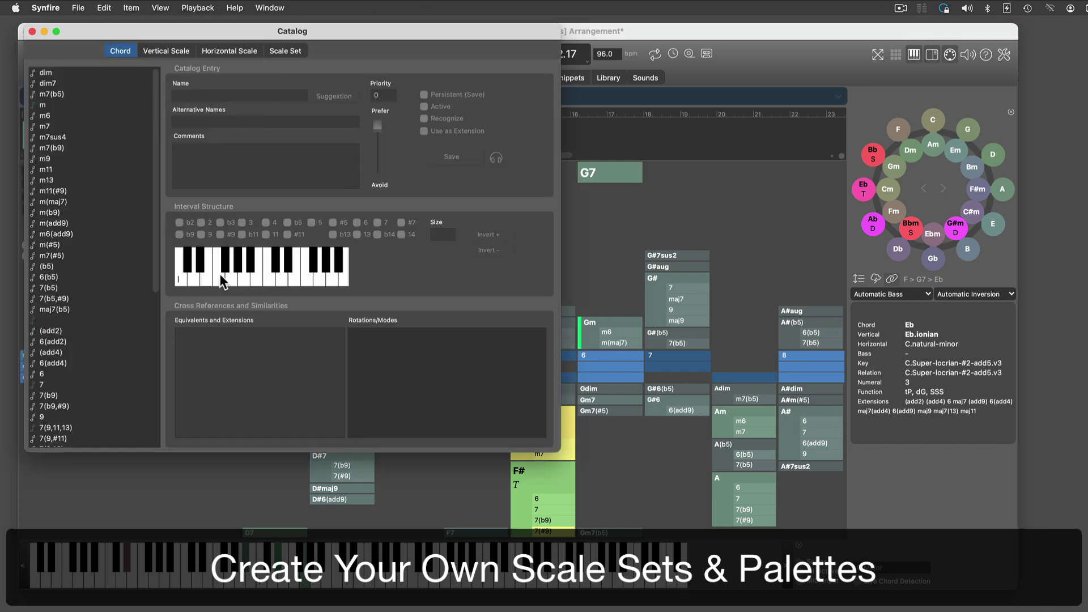
left_click(176, 51)
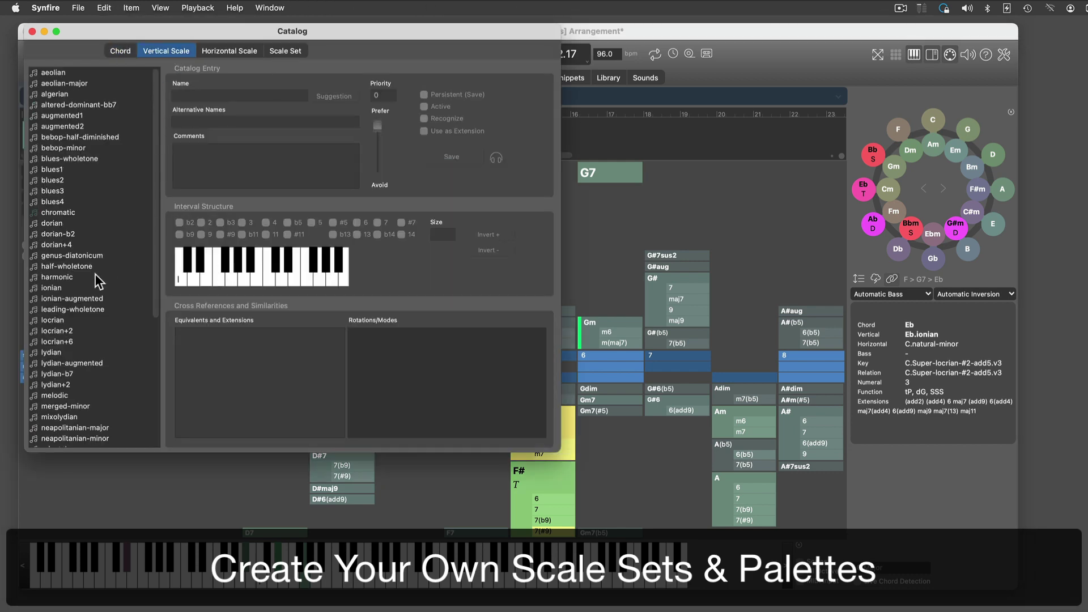
left_click(91, 257)
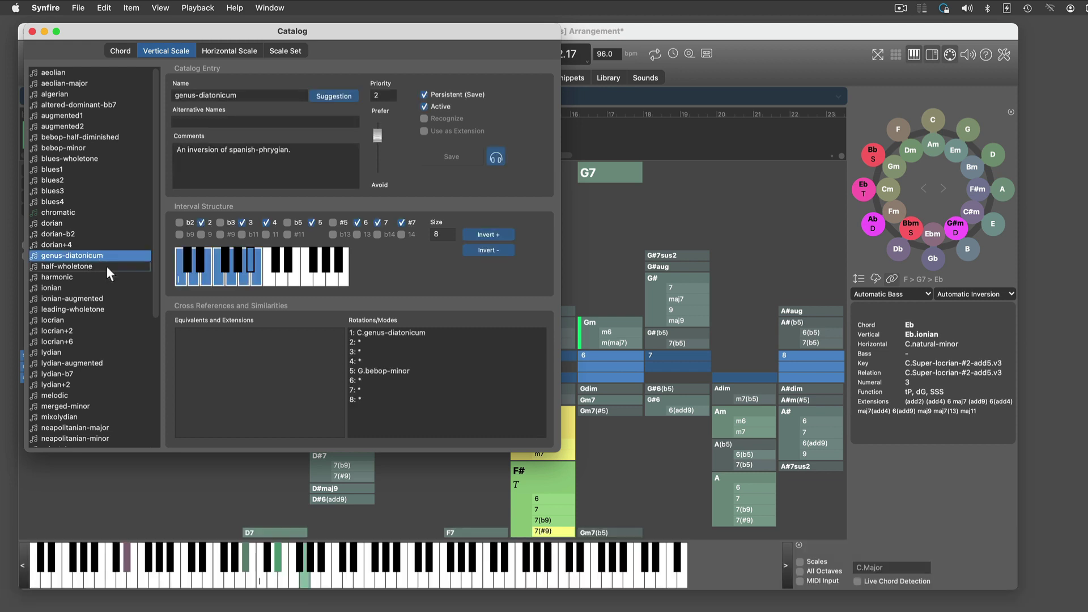
left_click(107, 266)
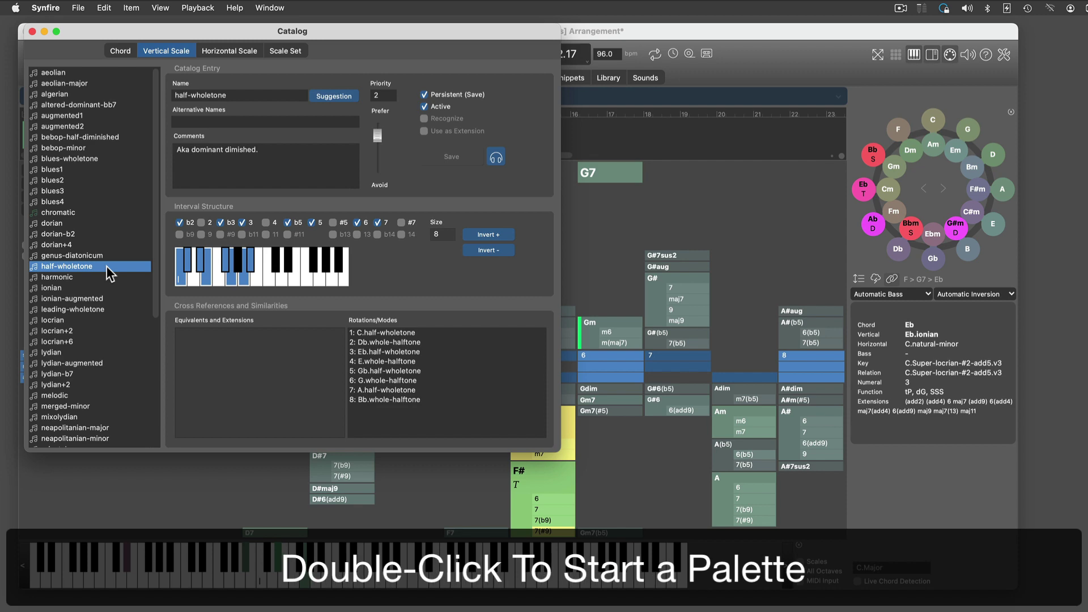
double_click(106, 267)
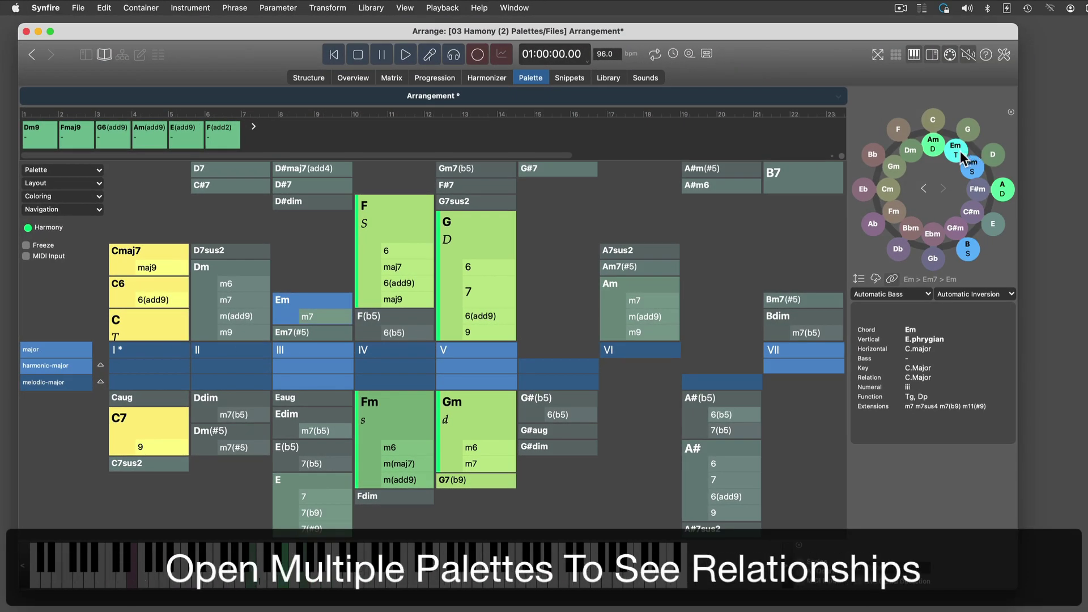
Open a floating E minor palette, set the main palette to C major, and play C, Em and G
double_click(959, 151)
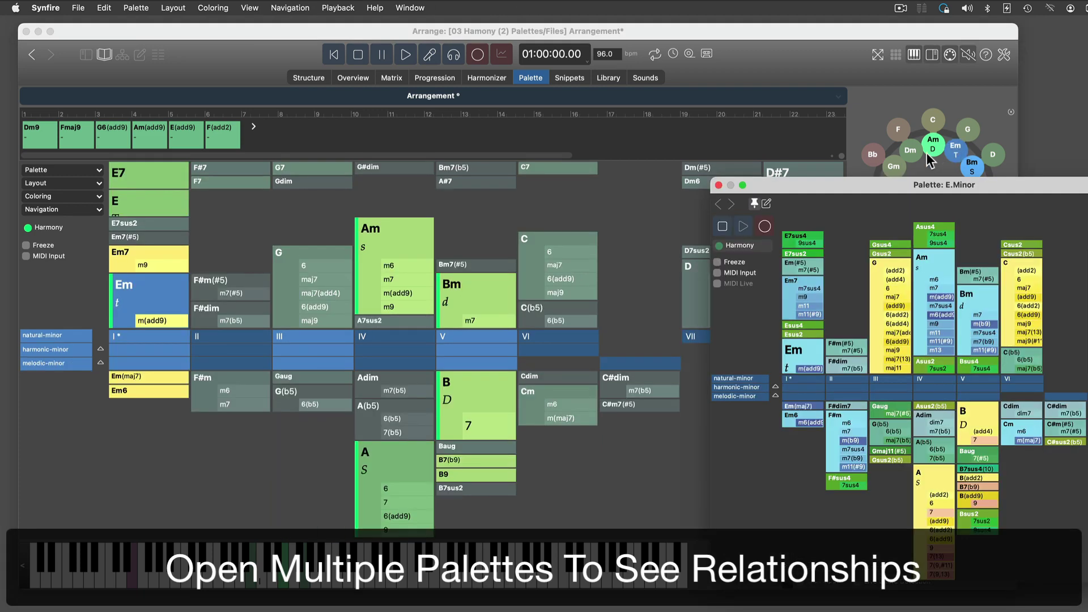
left_click(932, 122)
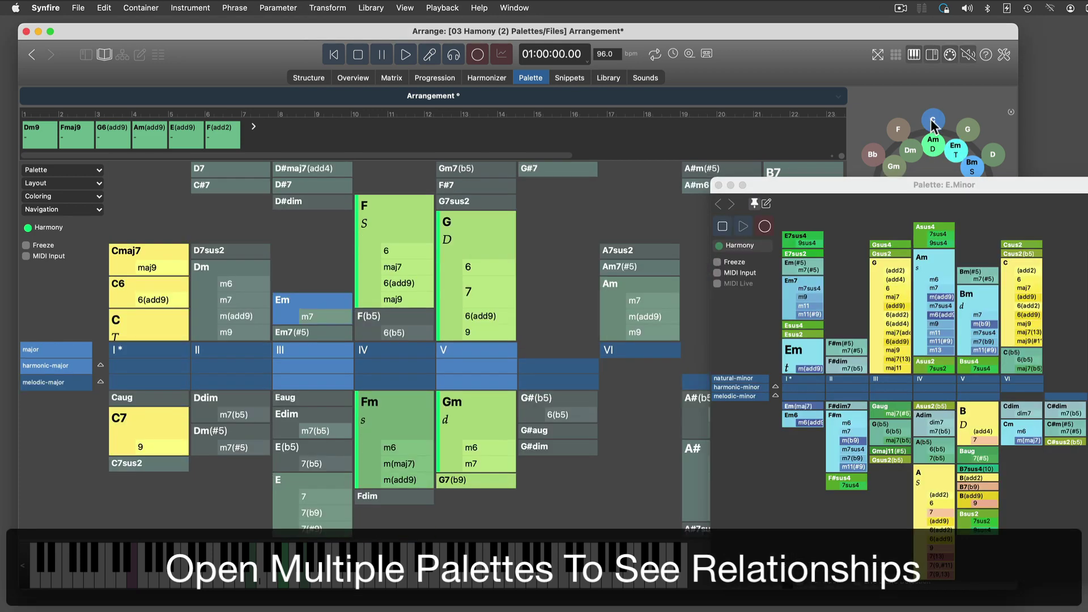
left_click(158, 325)
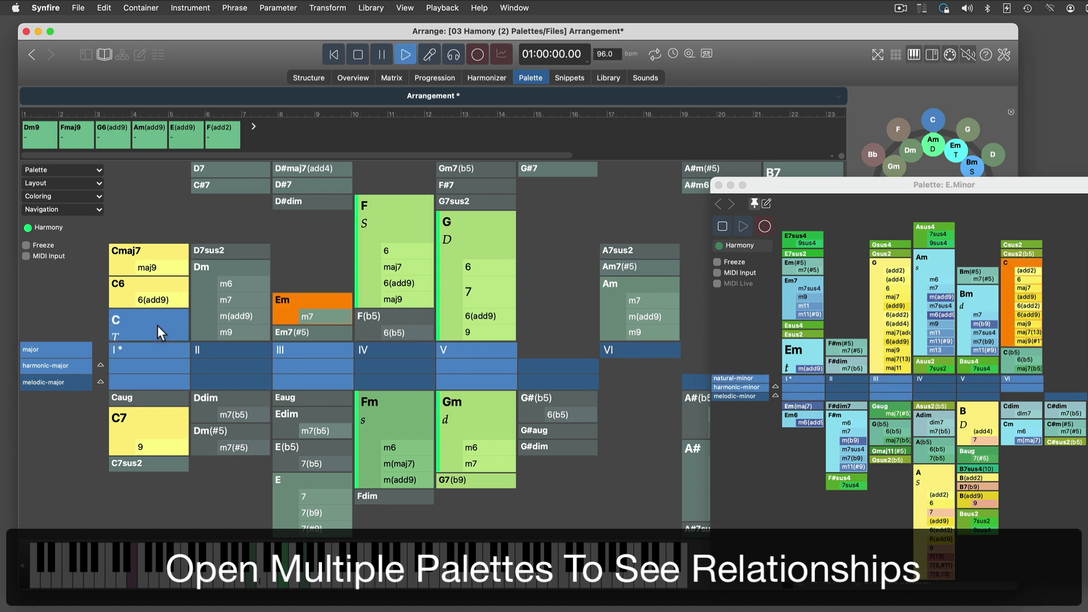
left_click(288, 302)
left_click(473, 234)
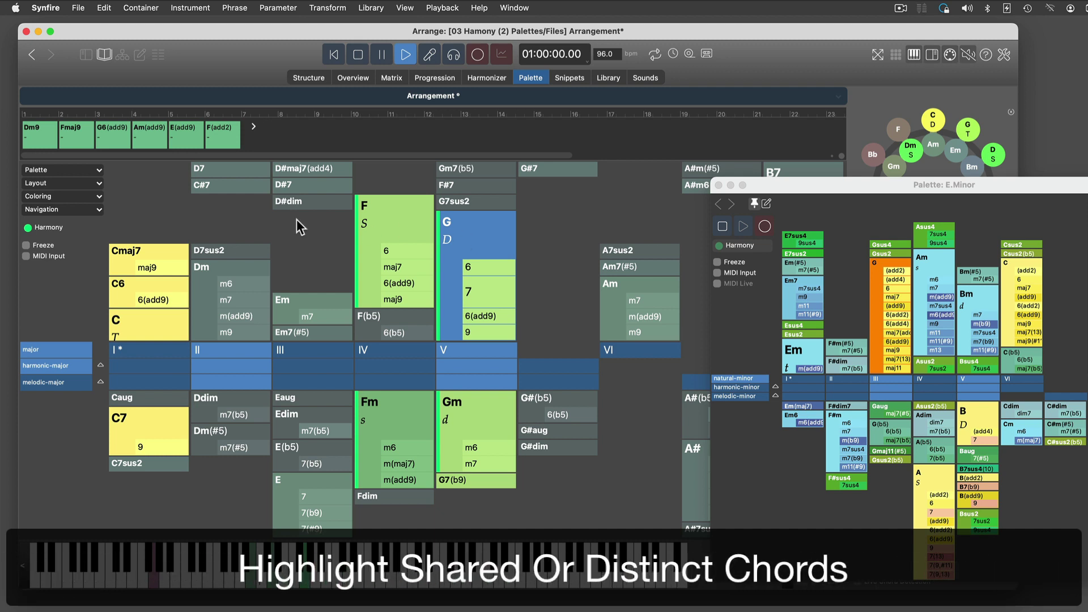
Use Select Shared Chords in the Navigation dropdown to highlight chords common to C major and E minor
left_click(85, 213)
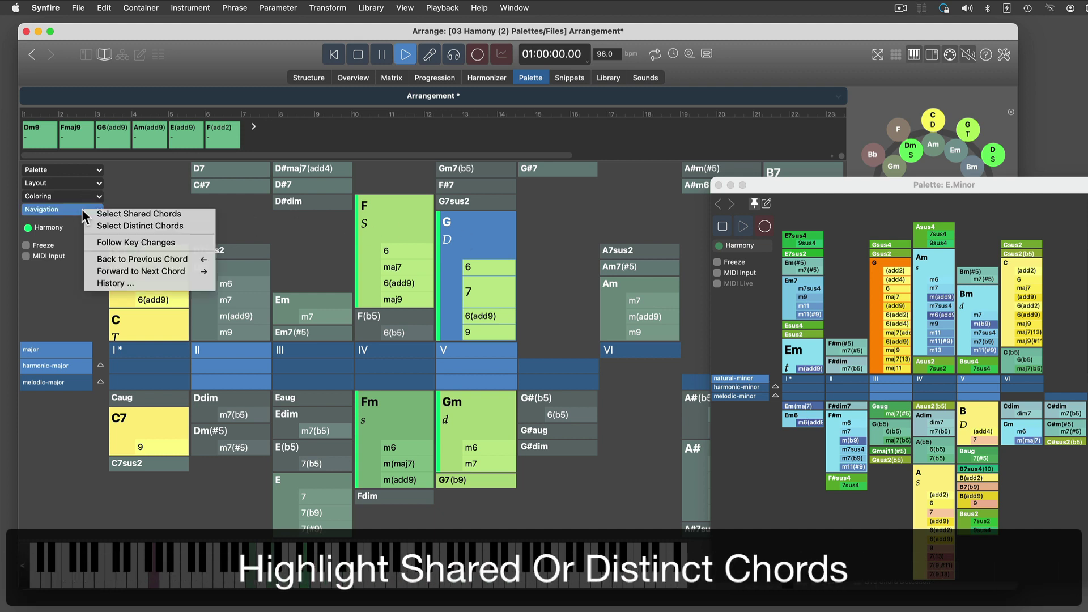
left_click(149, 215)
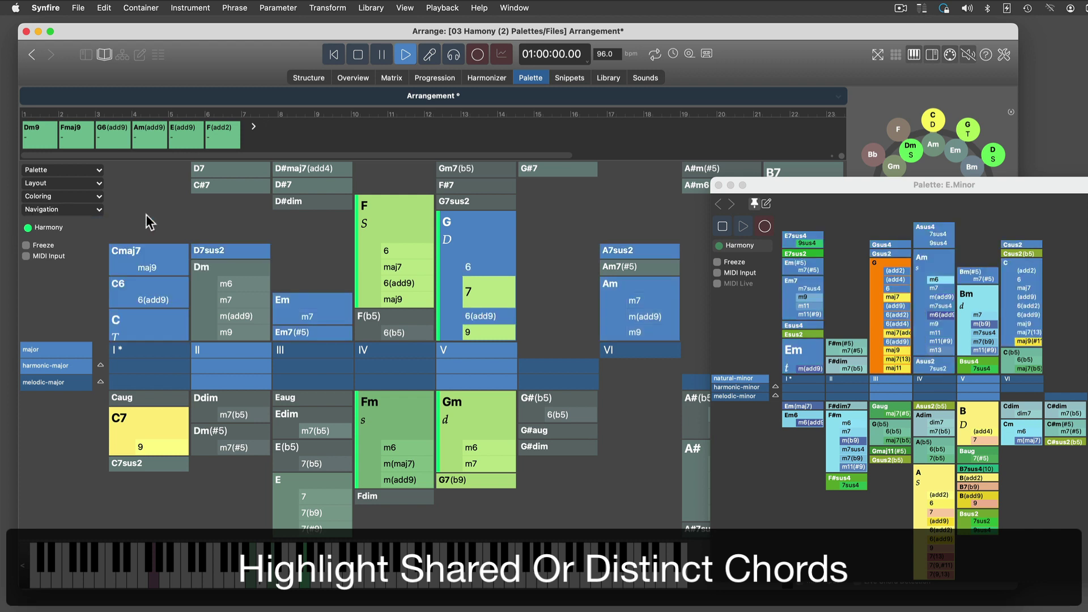